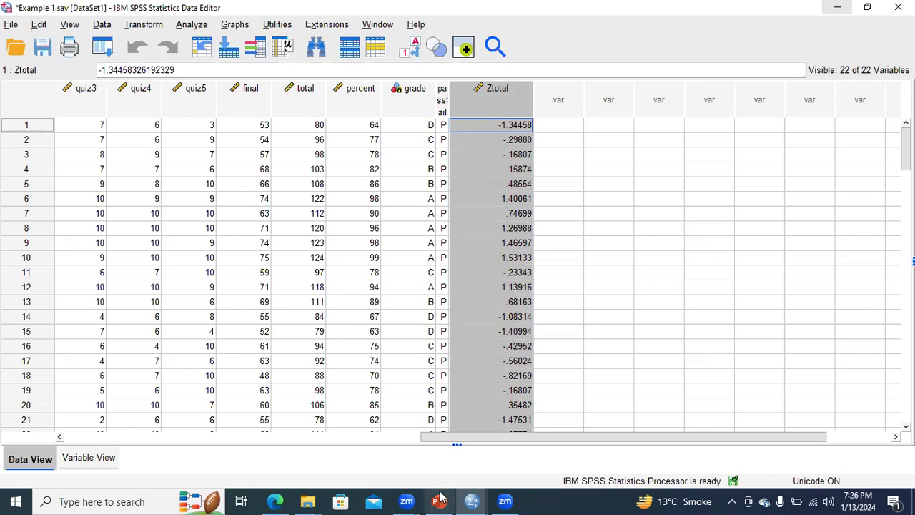
Switch to the Day 6 presentation in PowerPoint and review the slide's instructions for the standardized value (Z-score) method
left_click(439, 501)
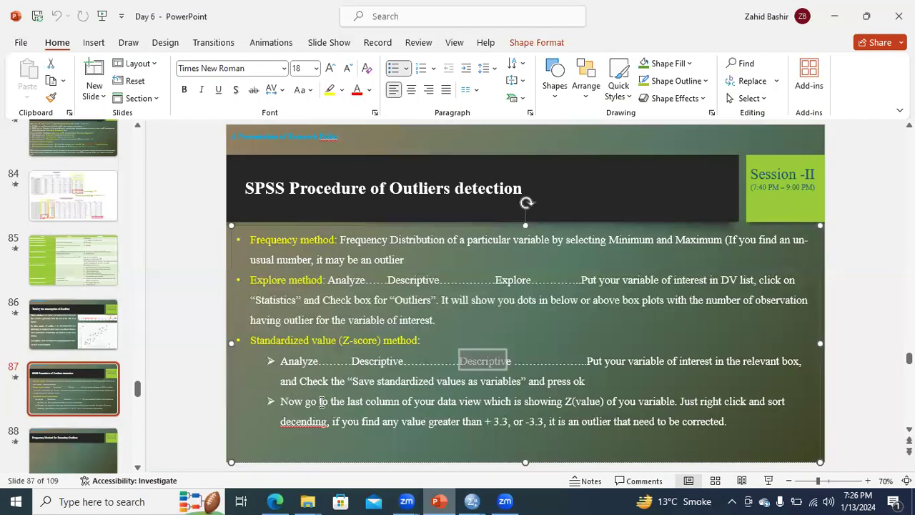
left_click_drag(281, 401, 344, 399)
left_click(357, 381)
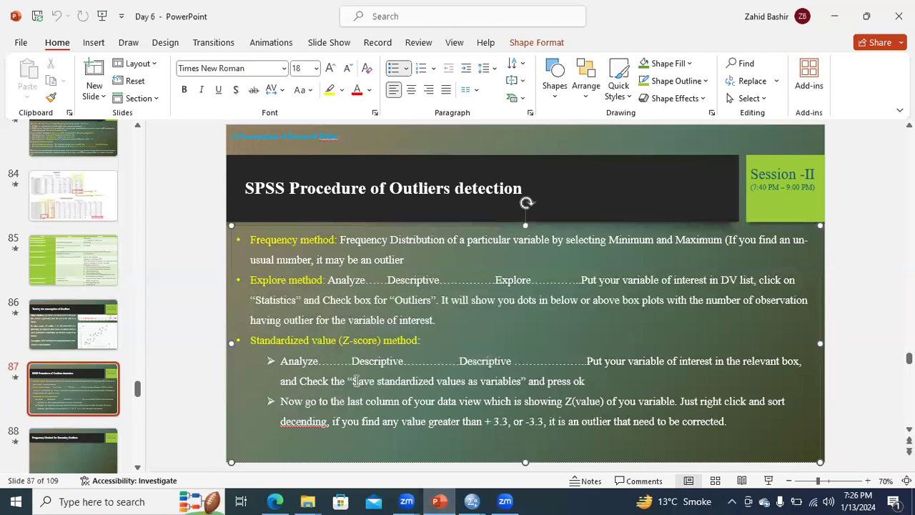
left_click_drag(585, 381, 351, 381)
left_click_drag(288, 402, 330, 424)
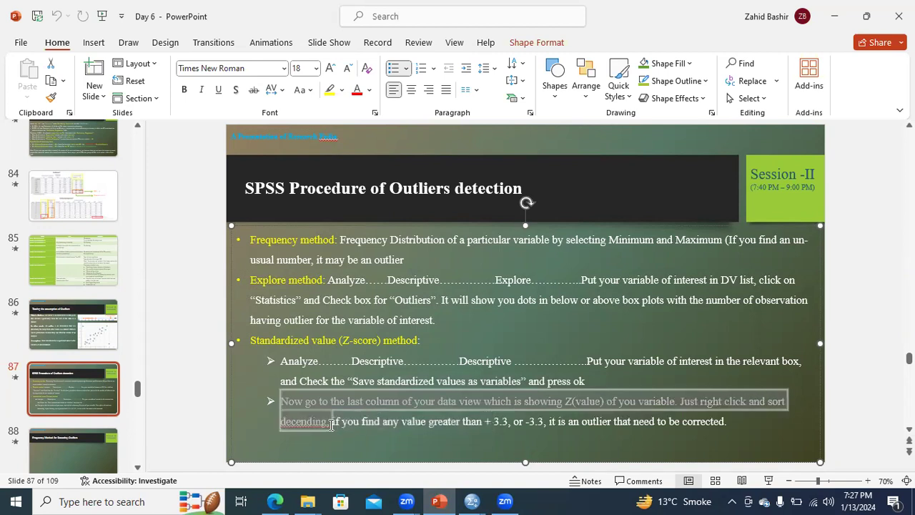
Return to the Example 1.sav dataset in SPSS and sort the cases by Ztotal in descending order
left_click(485, 495)
left_click(559, 473)
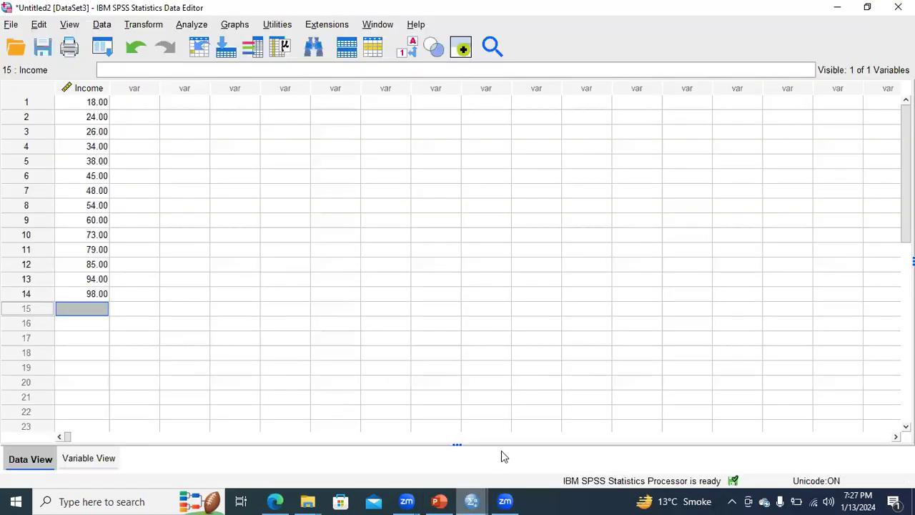
left_click(484, 499)
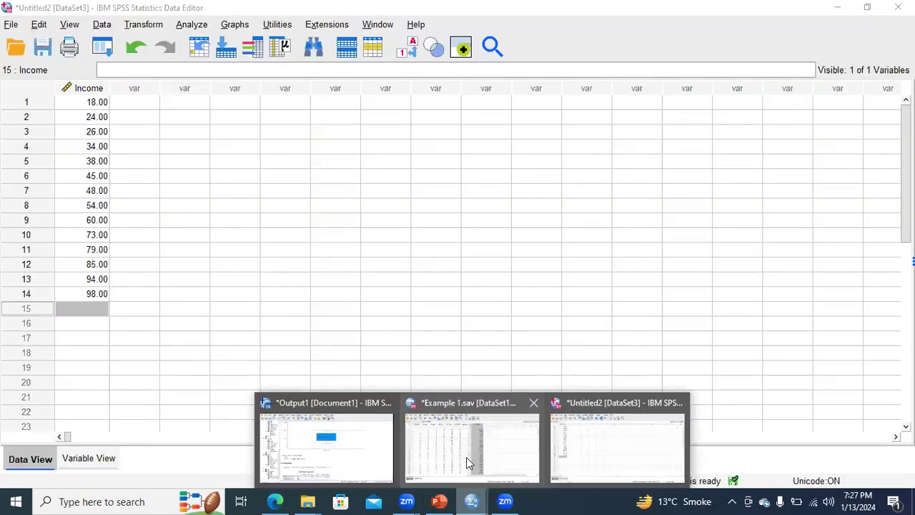
left_click(472, 447)
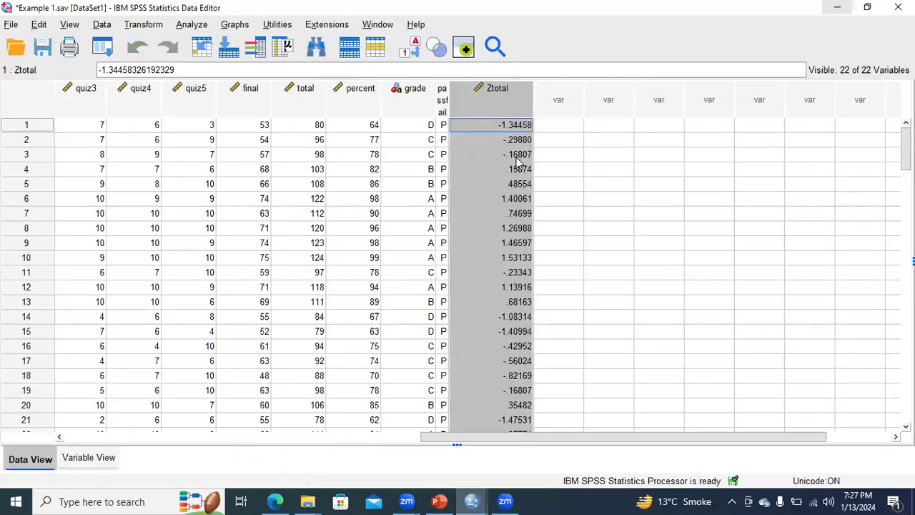
right_click(500, 103)
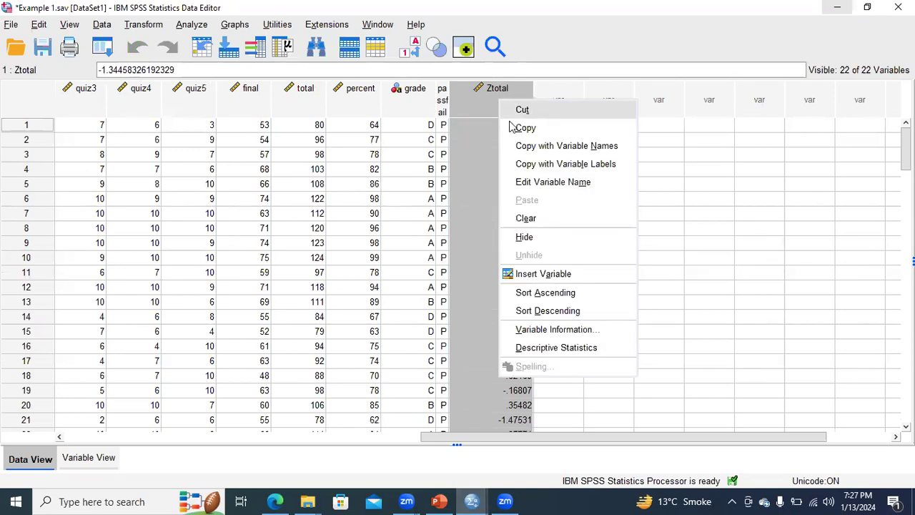
left_click(547, 310)
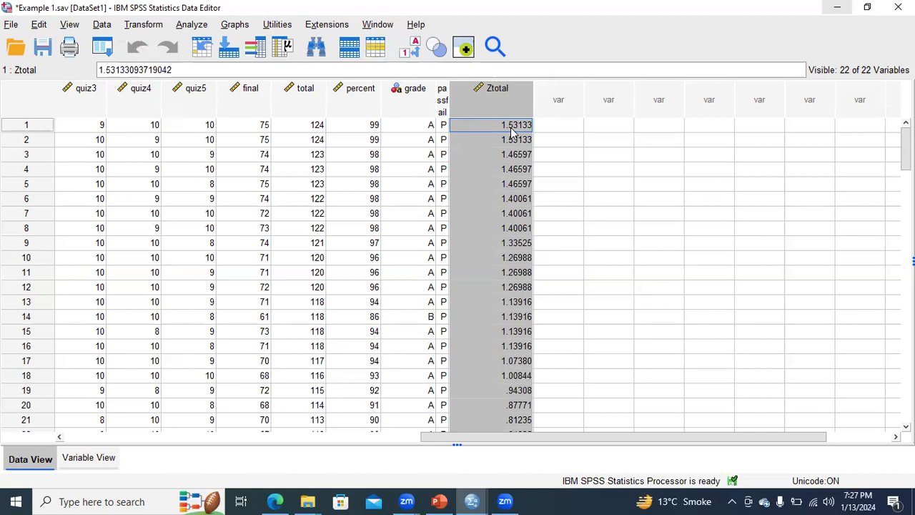
Switch to the Untitled2 dataset and enter 221 as the Income value for case 15
left_click(472, 501)
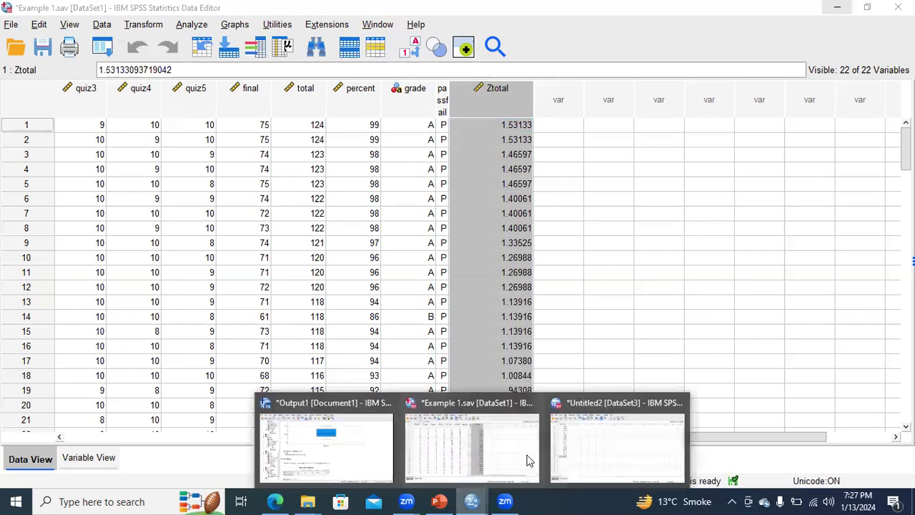
left_click(569, 453)
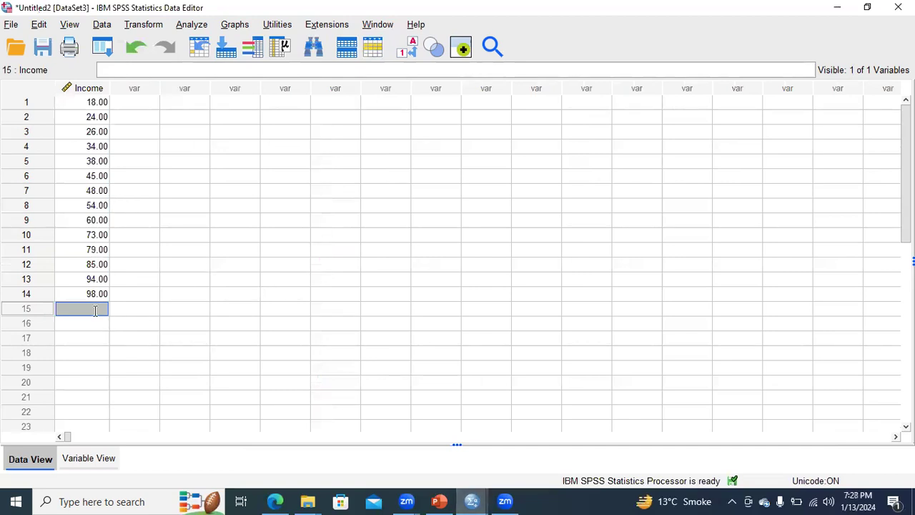
type("221")
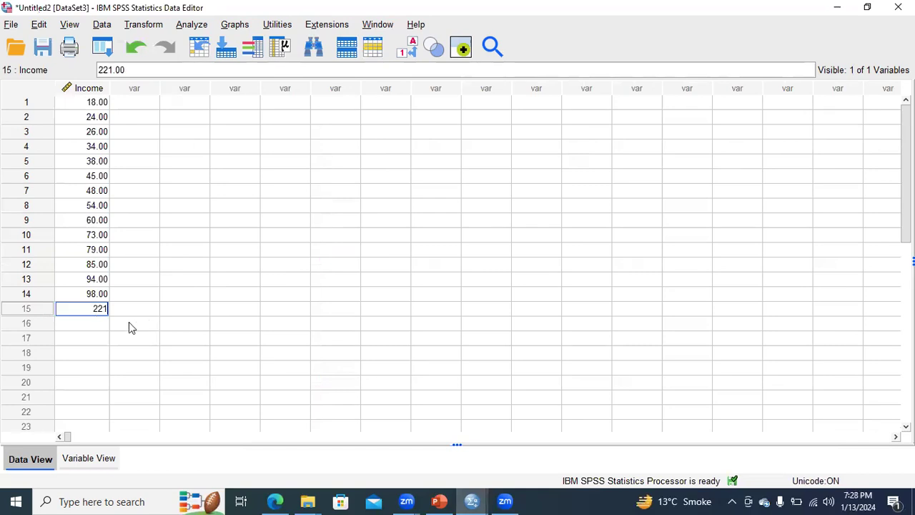
left_click(128, 328)
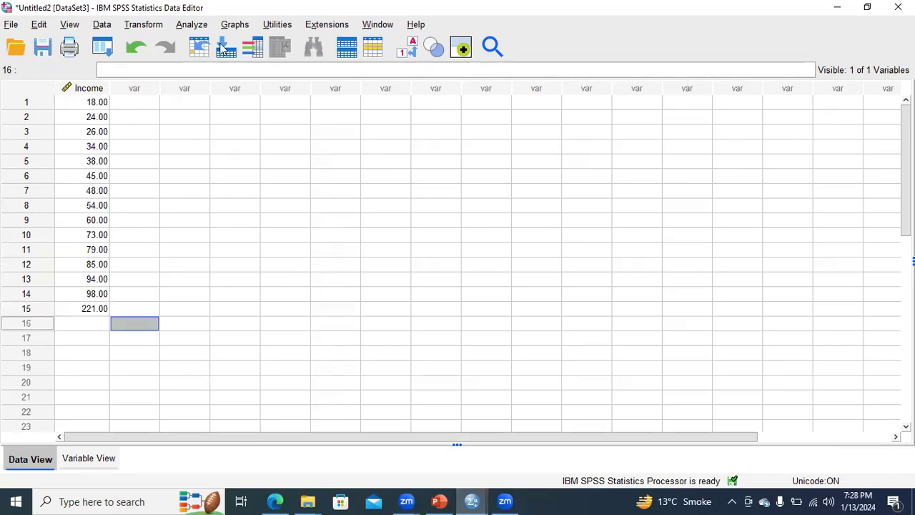
Run Descriptives on Income with the option to save standardized values as variables enabled
left_click(192, 24)
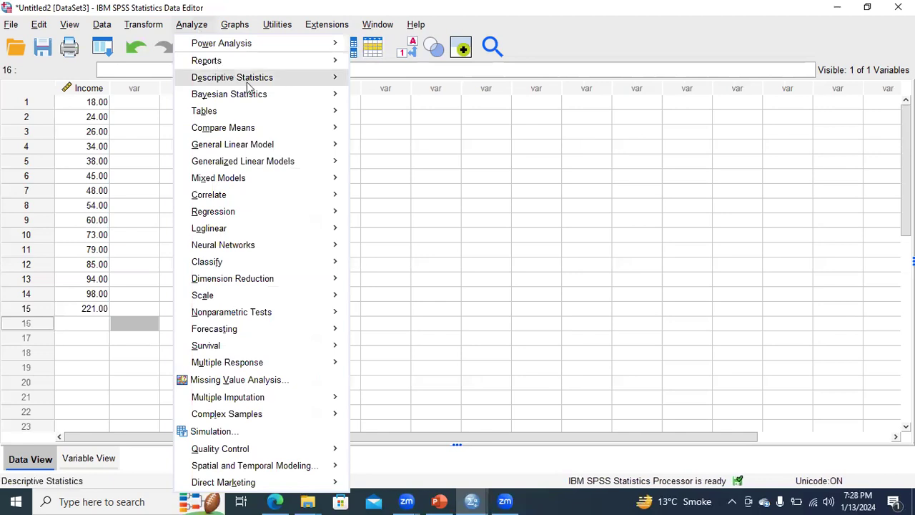
mouse_move(258, 84)
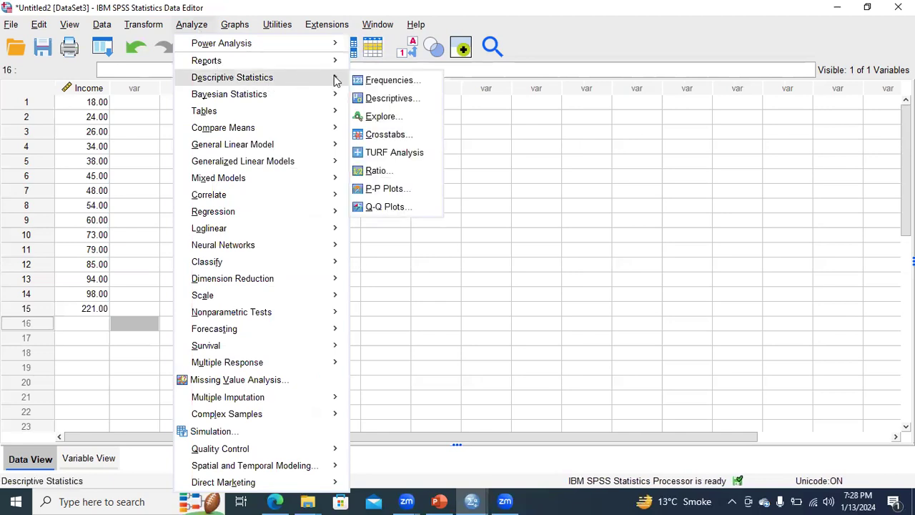
left_click(392, 98)
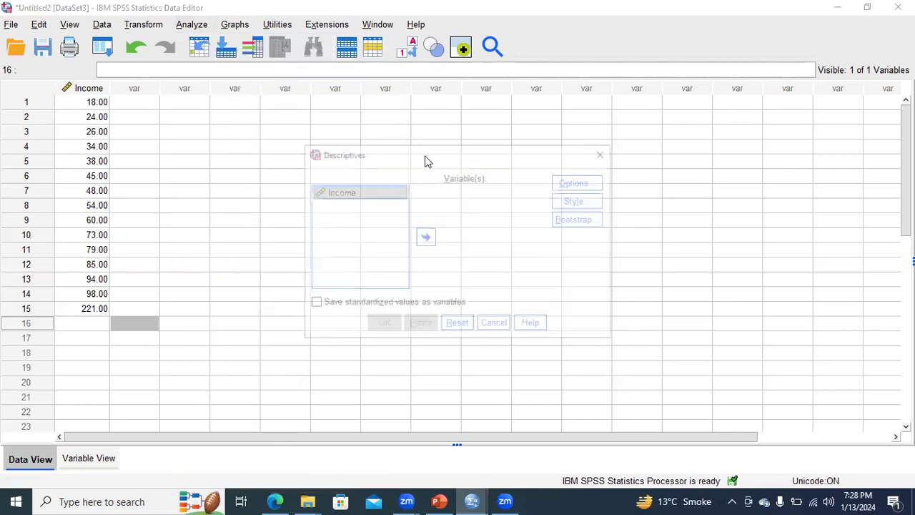
left_click(426, 236)
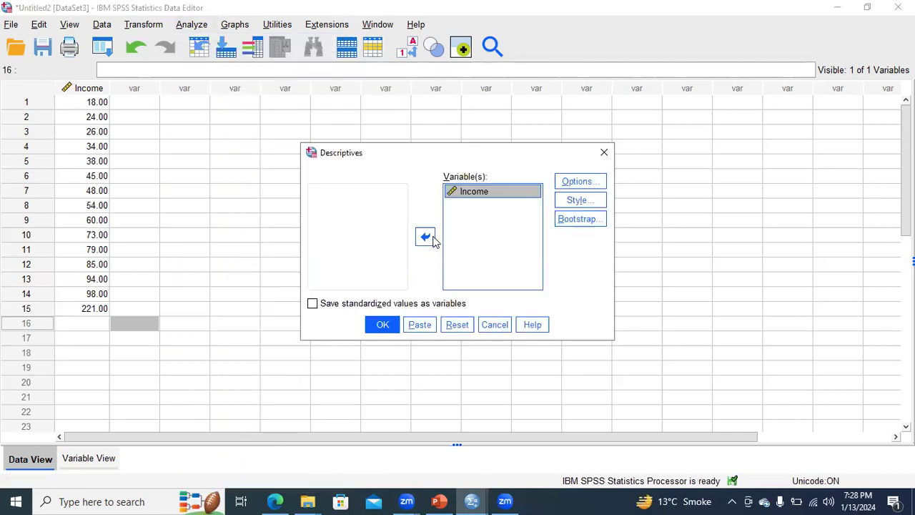
left_click(312, 305)
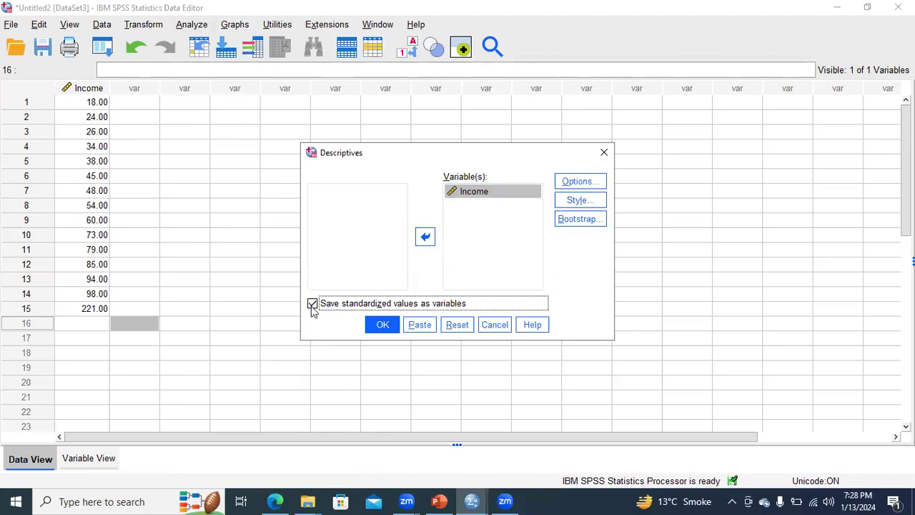
left_click(384, 326)
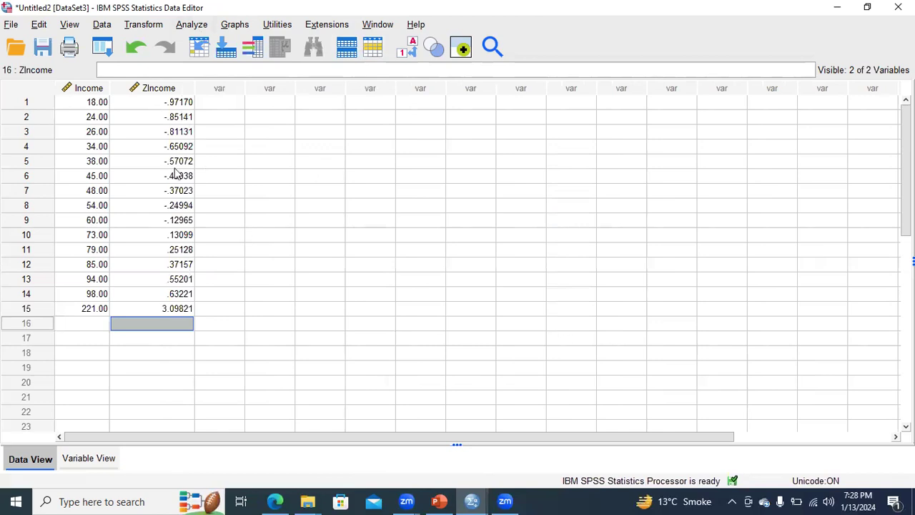
Sort the Untitled2 cases by ZIncome in descending order
left_click(179, 88)
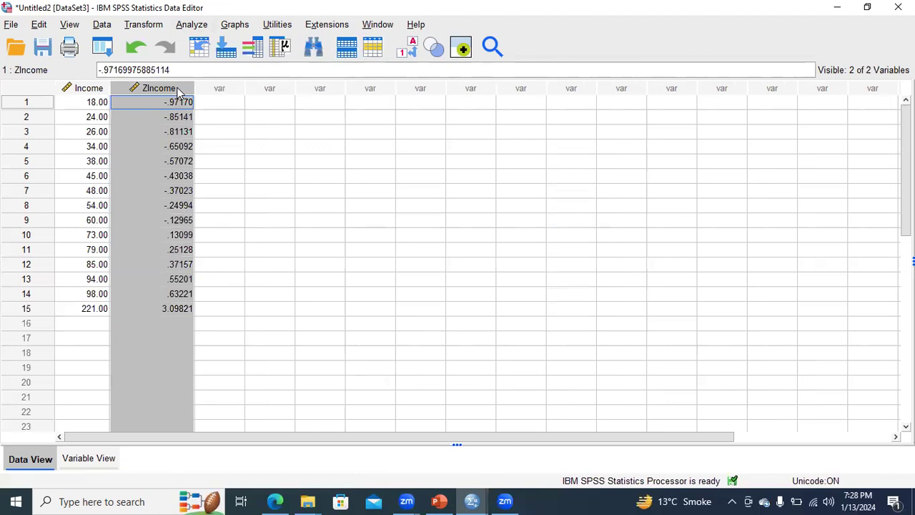
right_click(179, 89)
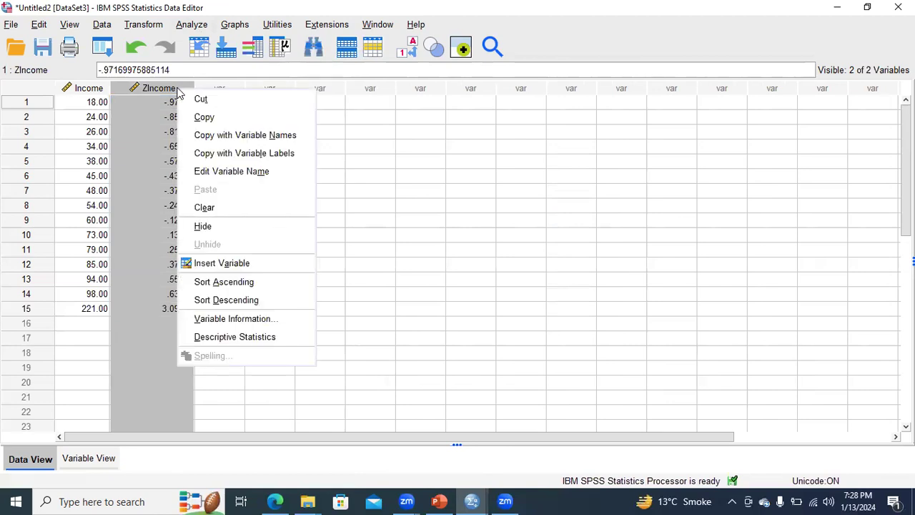
left_click(240, 306)
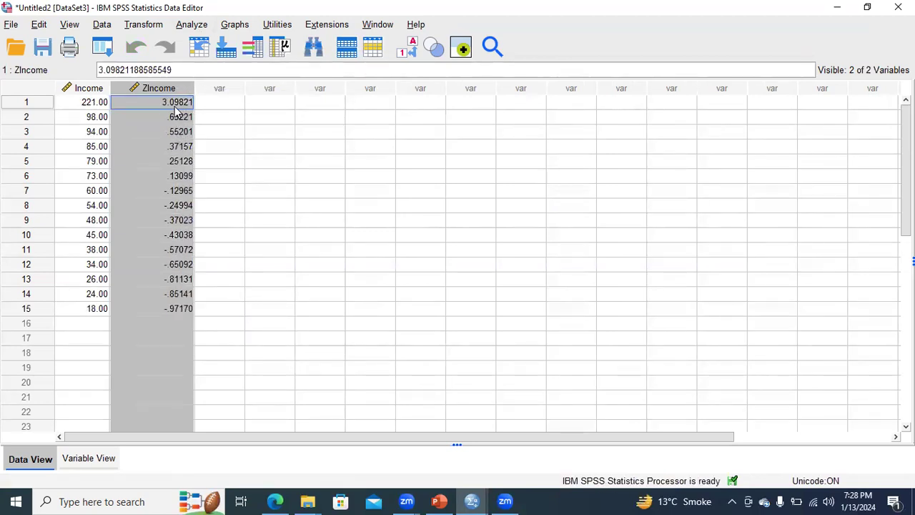
Switch to the PowerPoint slide and check the z-score cutoffs that define an outlier
left_click(440, 501)
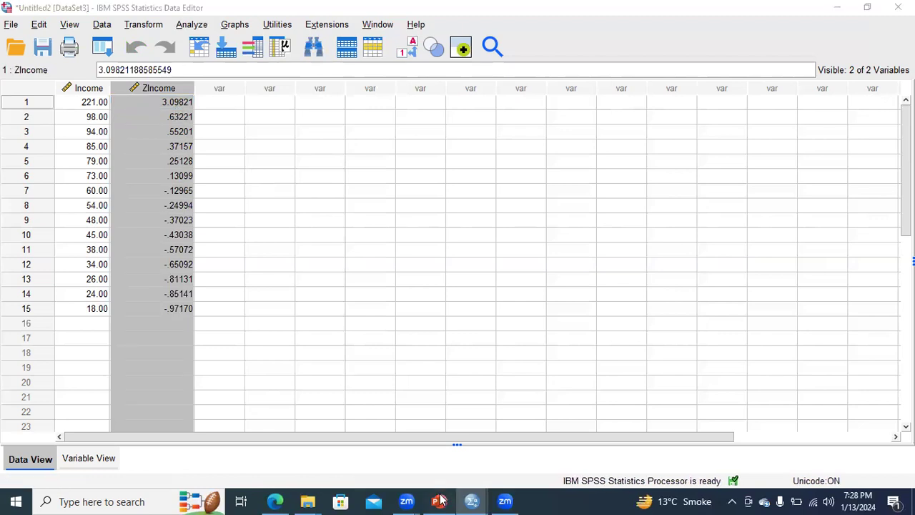
left_click(487, 422)
type("+")
left_click_drag(486, 422, 544, 421)
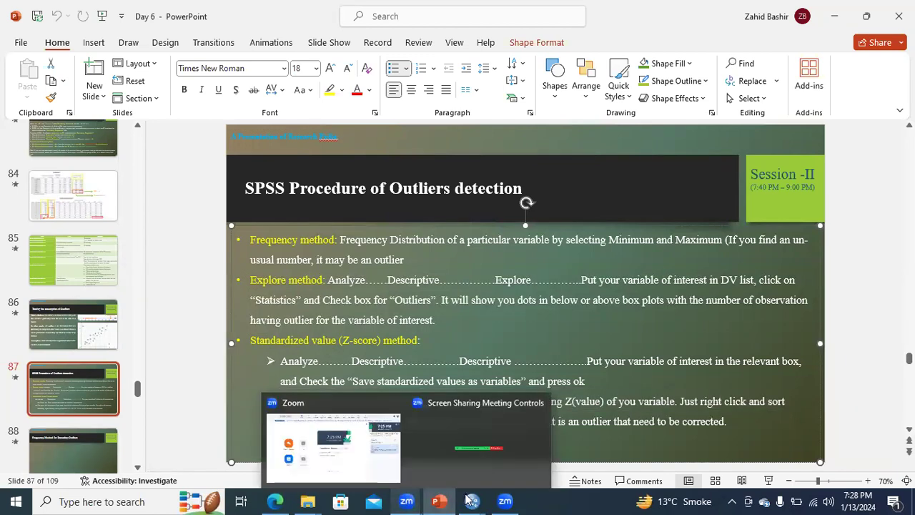
Return to the Untitled2 dataset in SPSS and set the Income value of case 1 to 321
mouse_move(479, 501)
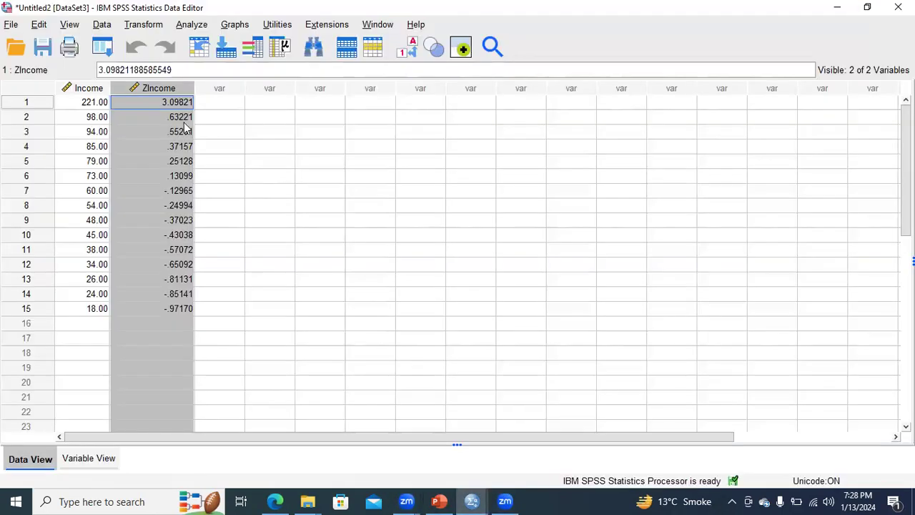
left_click(93, 108)
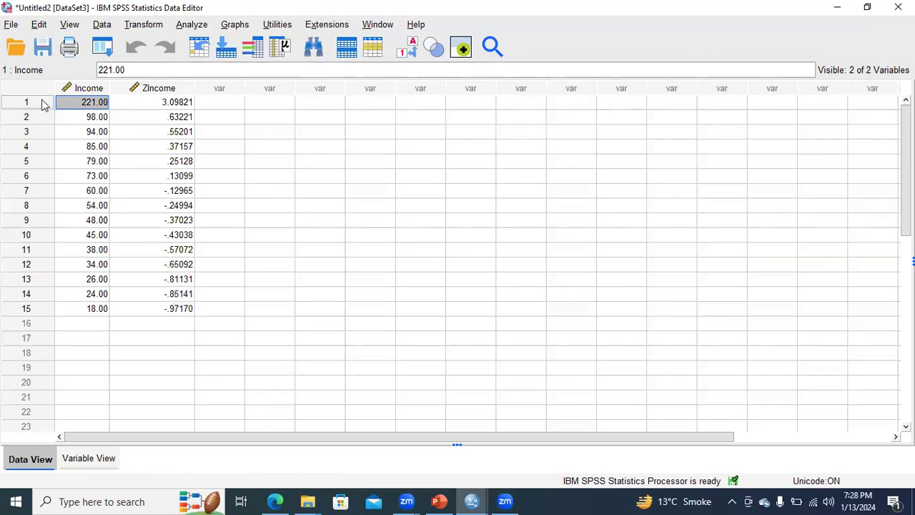
left_click(93, 116)
left_click(93, 105)
type("321")
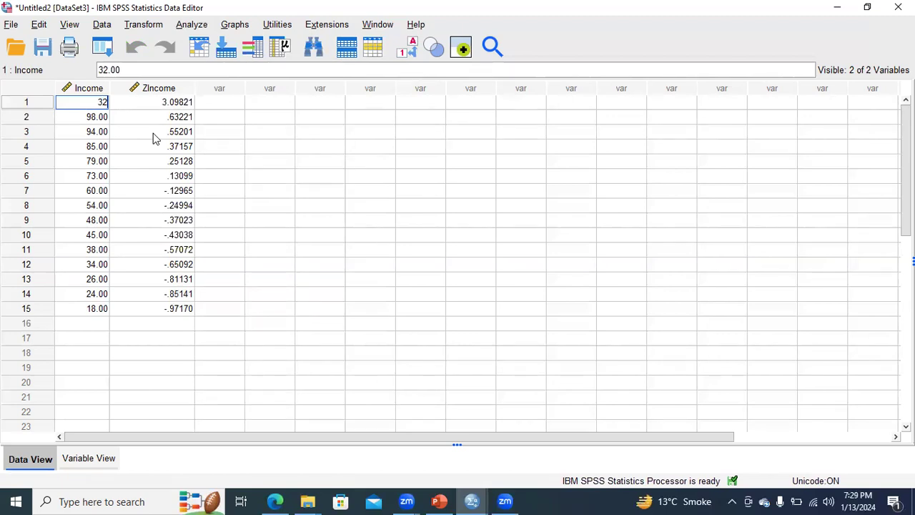
left_click(143, 165)
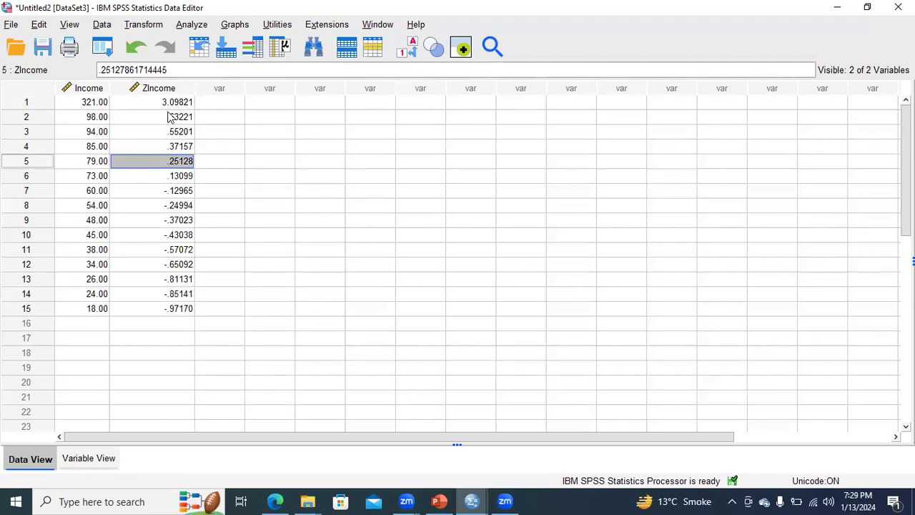
Clear the outdated ZIncome variable from the dataset
left_click(175, 90)
right_click(177, 93)
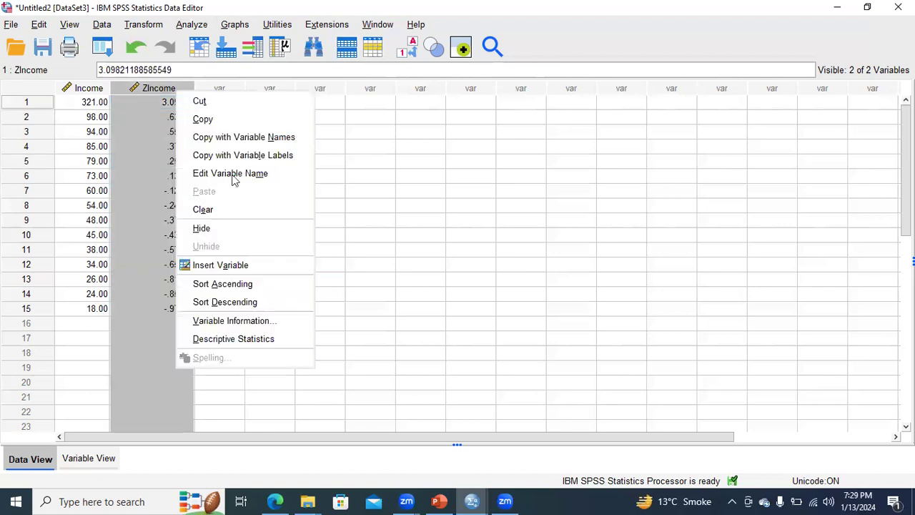
left_click(224, 212)
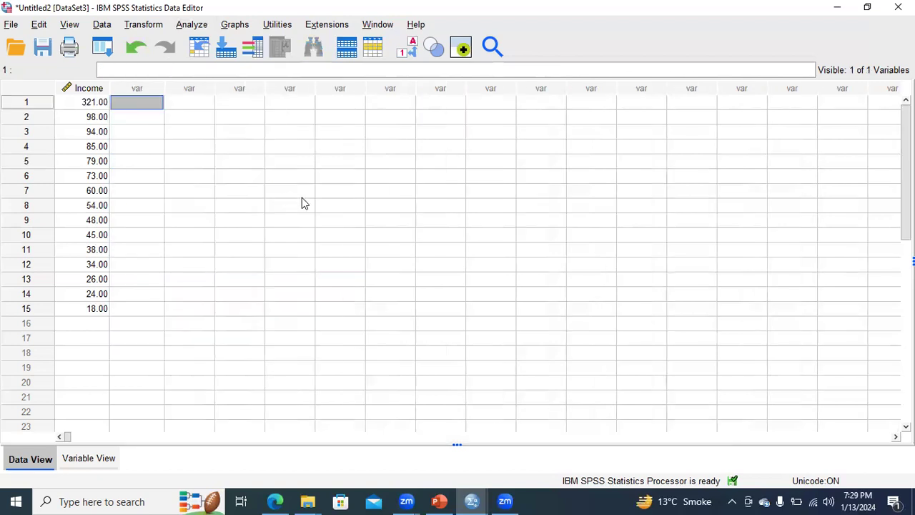
Rerun Descriptives on Income with standardized values saved as variables, and return to the Untitled2 data
left_click(203, 27)
mouse_move(283, 84)
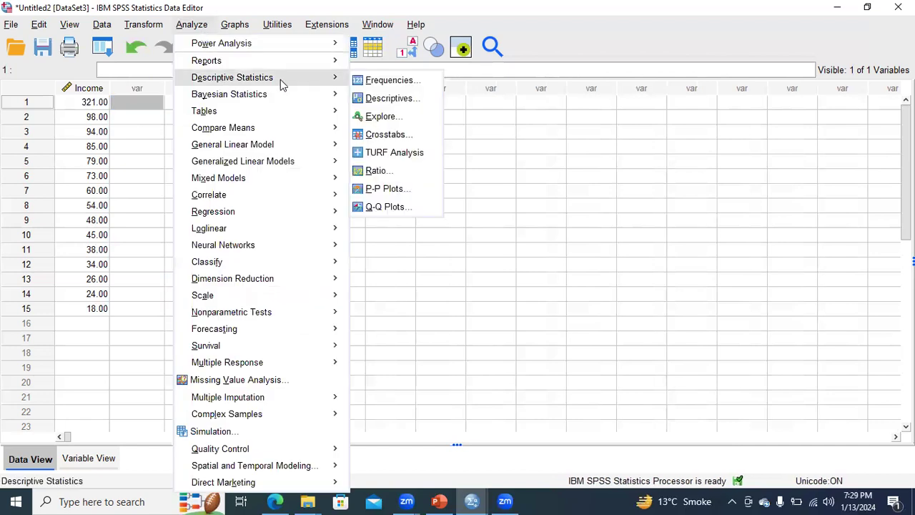
left_click(377, 100)
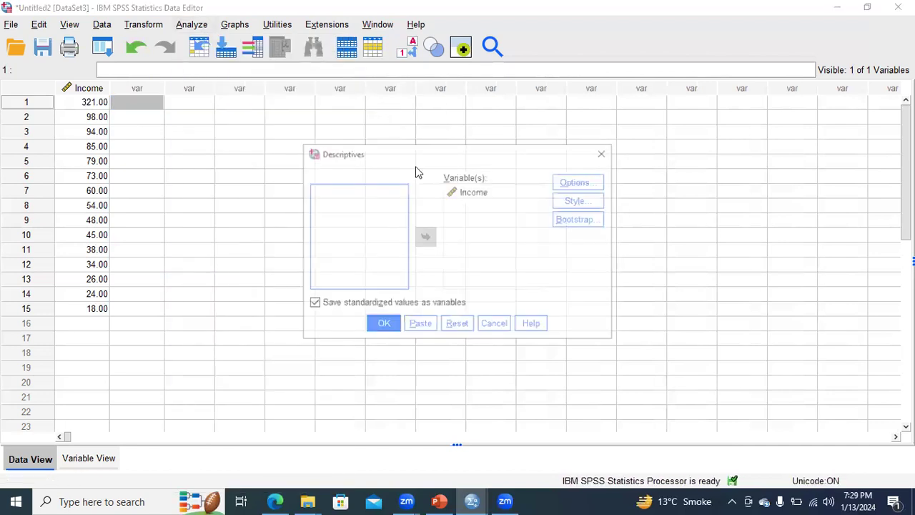
left_click(384, 324)
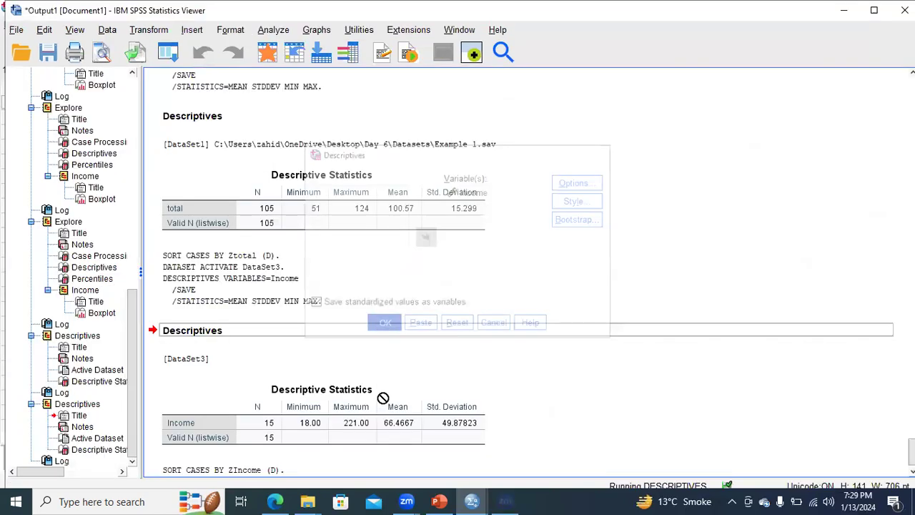
left_click(566, 453)
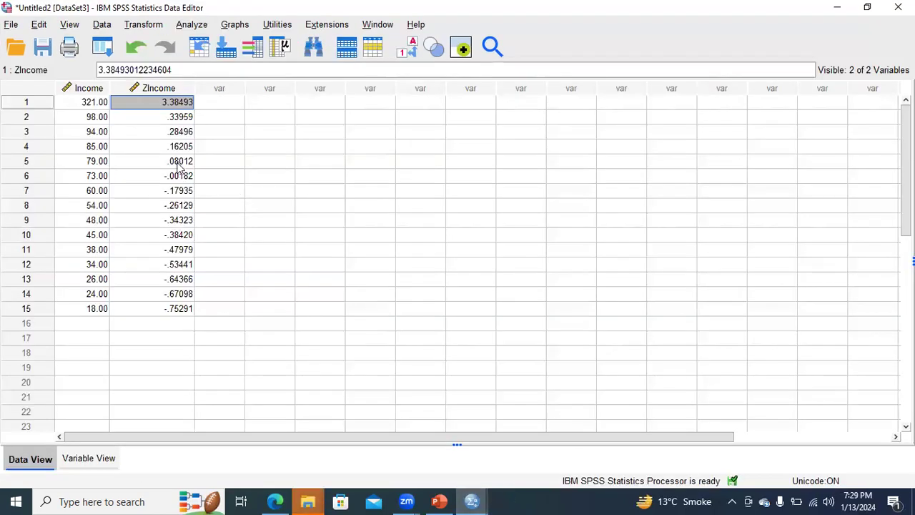
Sort the Untitled2 dataset by ZIncome in descending order and select the z-score of case 1
left_click(160, 92)
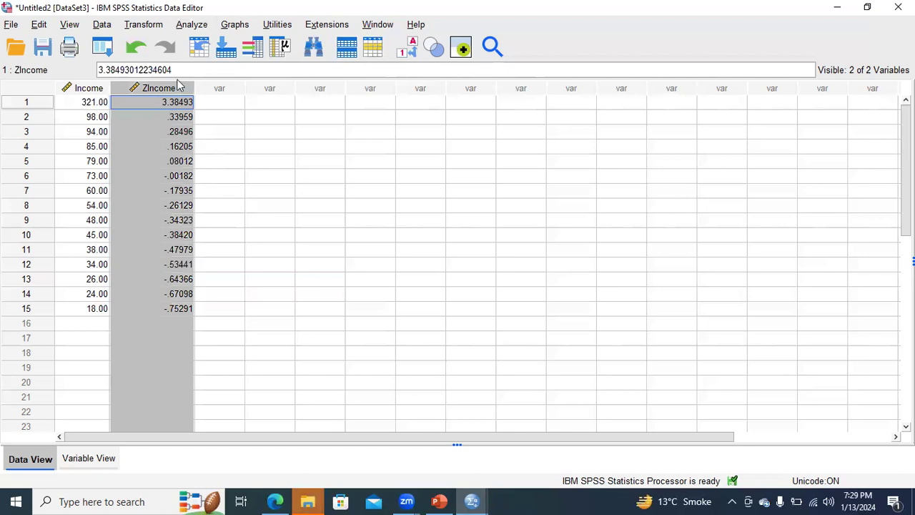
right_click(177, 93)
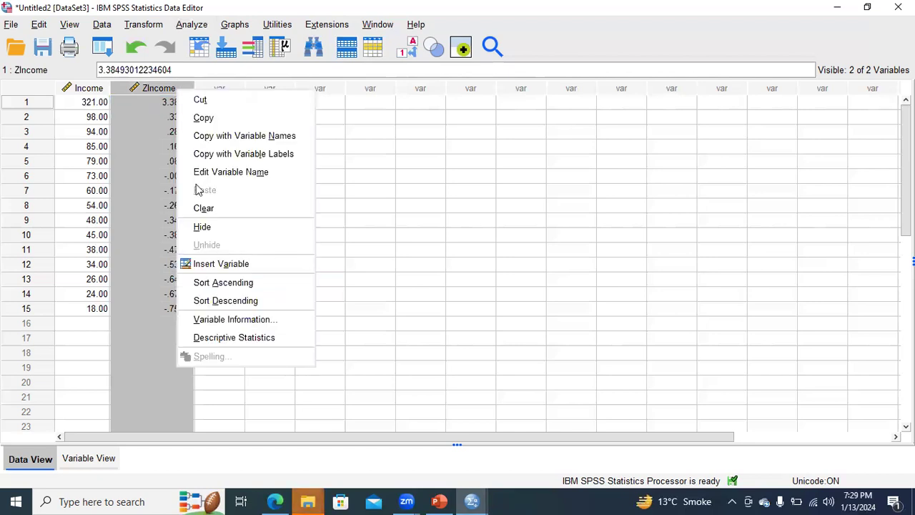
left_click(201, 294)
left_click(215, 135)
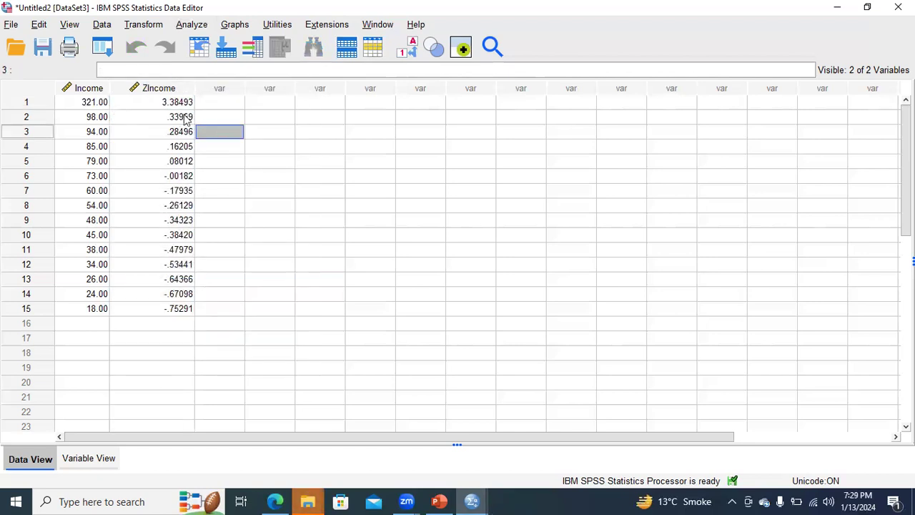
left_click(173, 103)
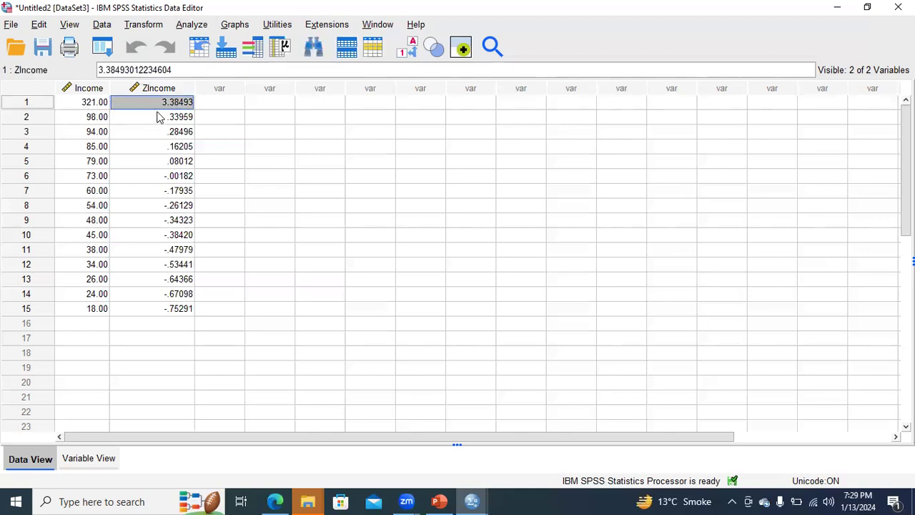
Compare the Income and ZIncome values of the first two cases with the outlier cutoffs on the PowerPoint slide
left_click(439, 501)
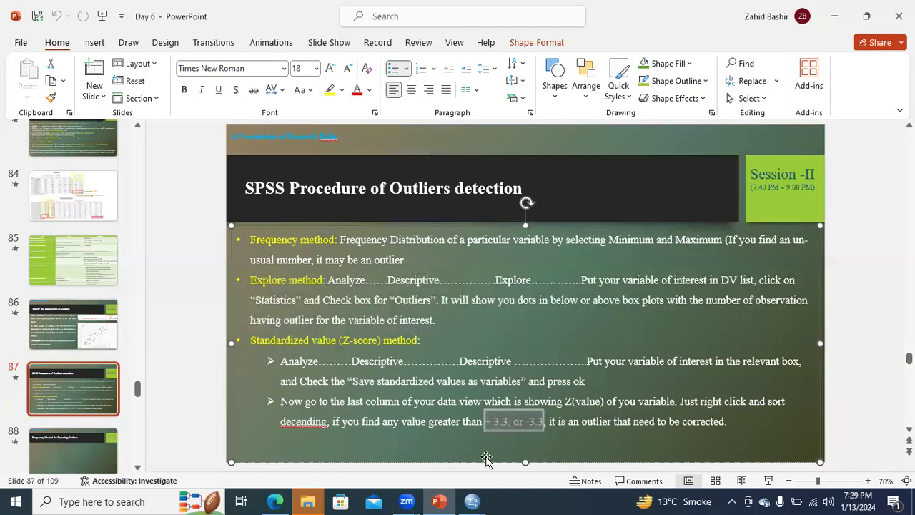
left_click(470, 501)
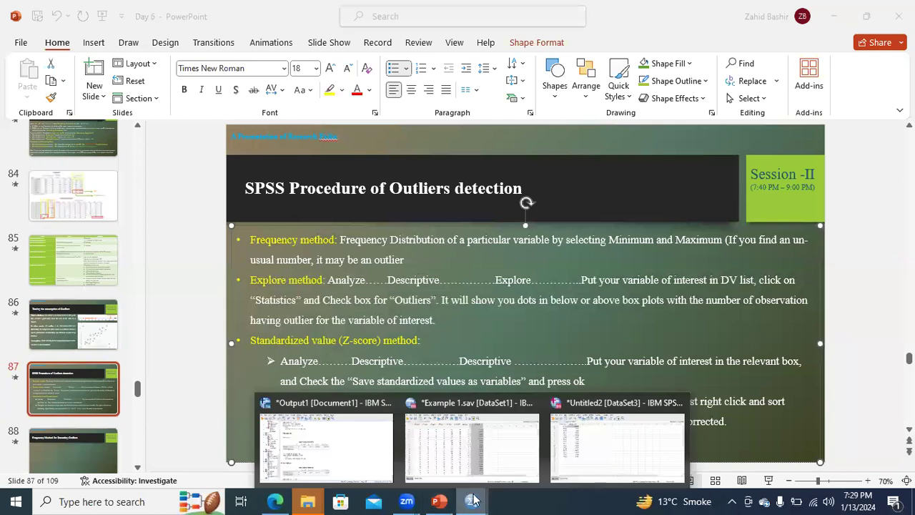
left_click(476, 466)
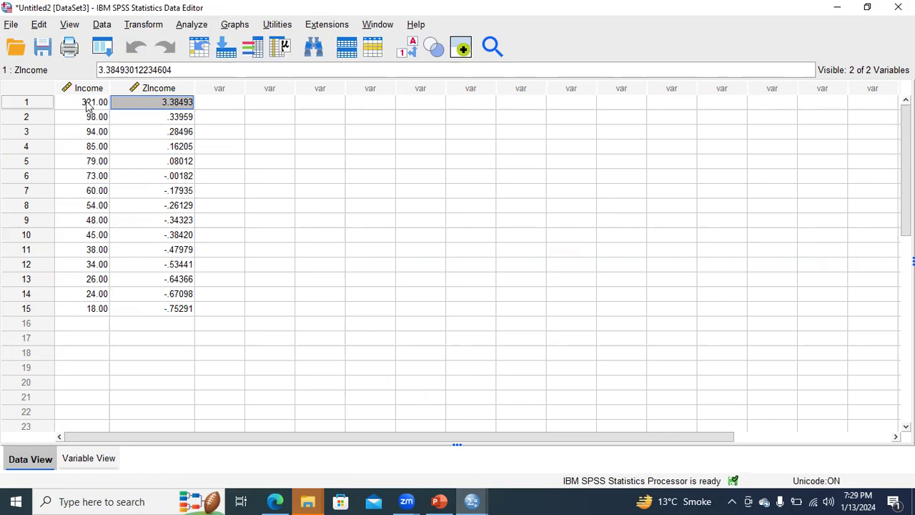
left_click(178, 116)
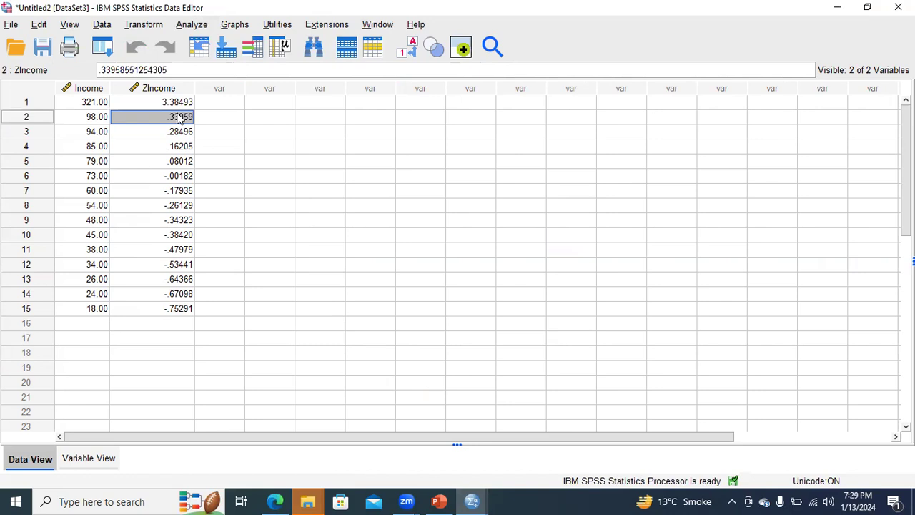
left_click(92, 104)
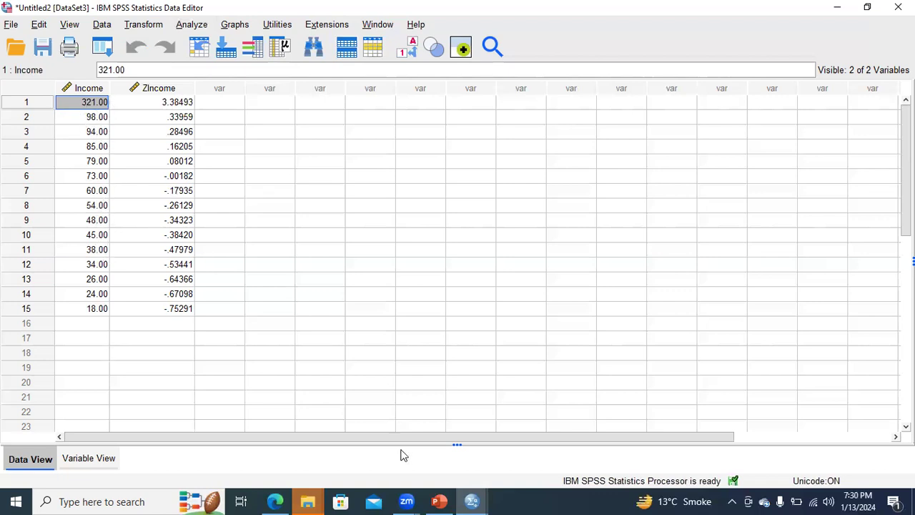
left_click(439, 502)
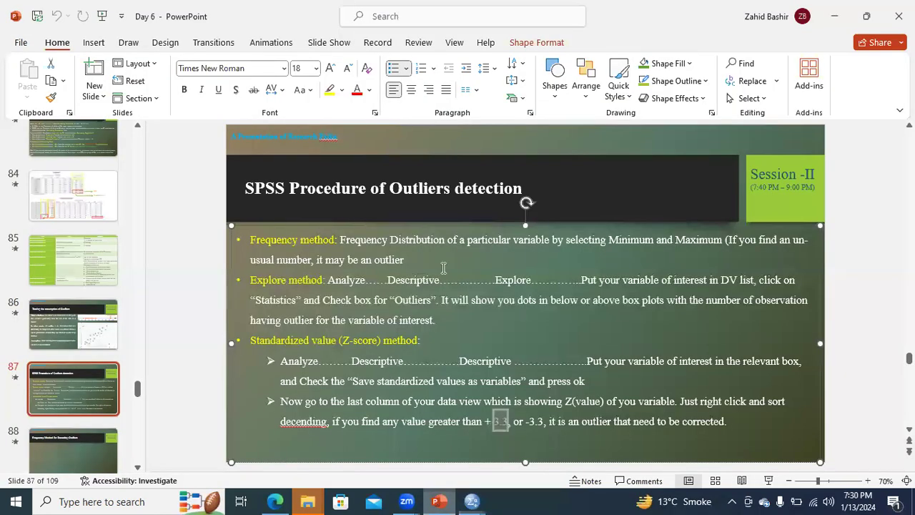
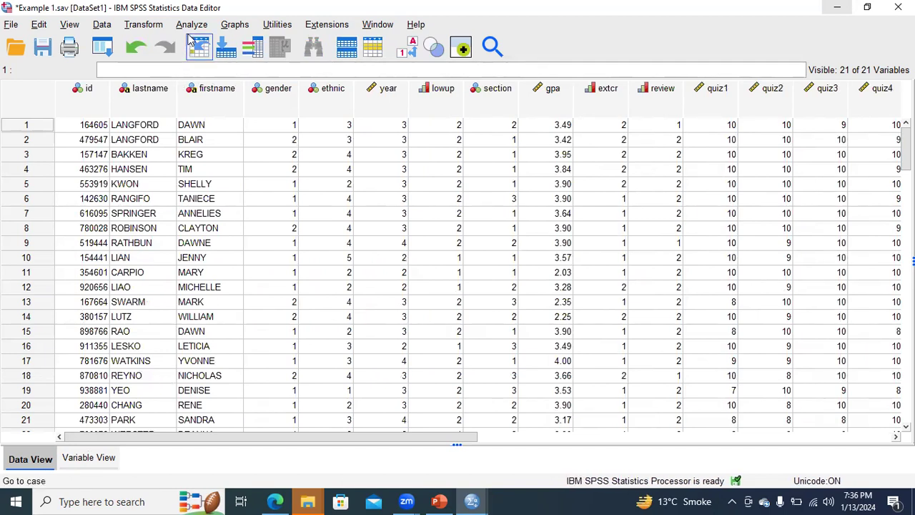
Check the graphical method's analysis path on the PowerPoint heteroscedasticity slide, and return to Example 1.sav in SPSS
left_click(439, 500)
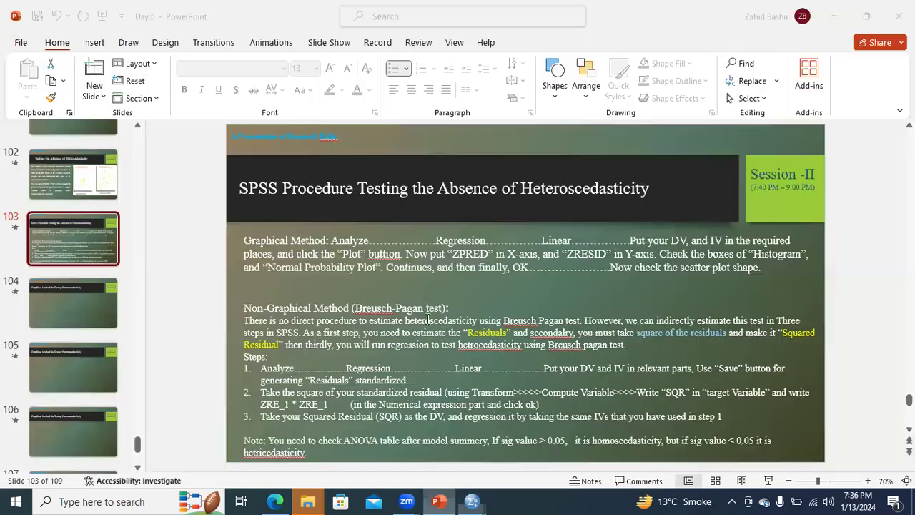
left_click_drag(331, 241, 561, 244)
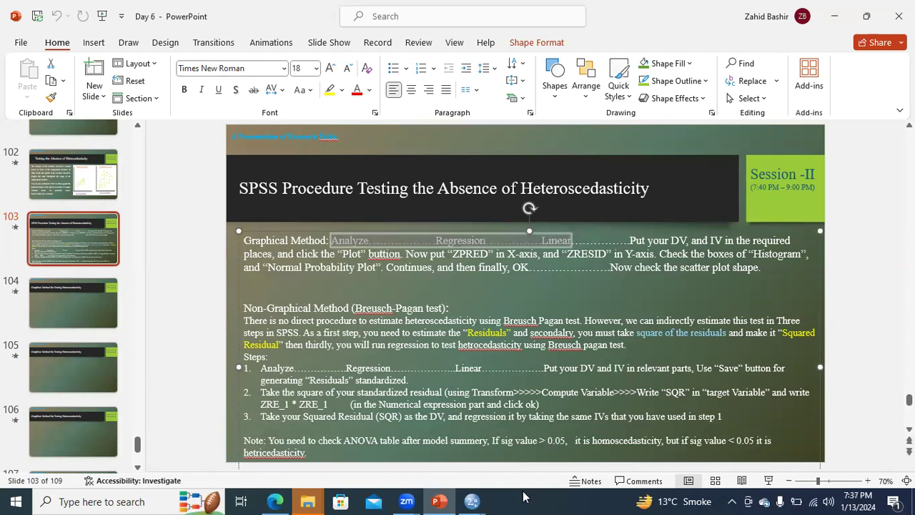
mouse_move(480, 500)
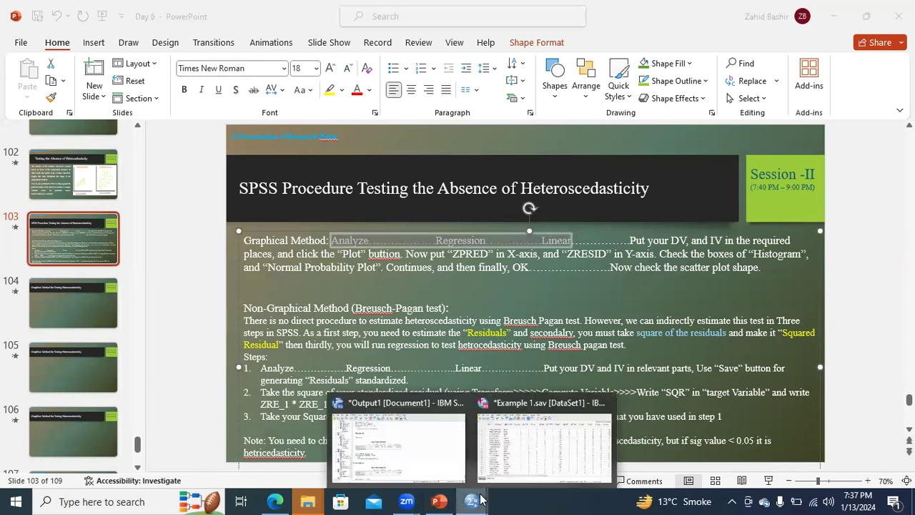
left_click(519, 477)
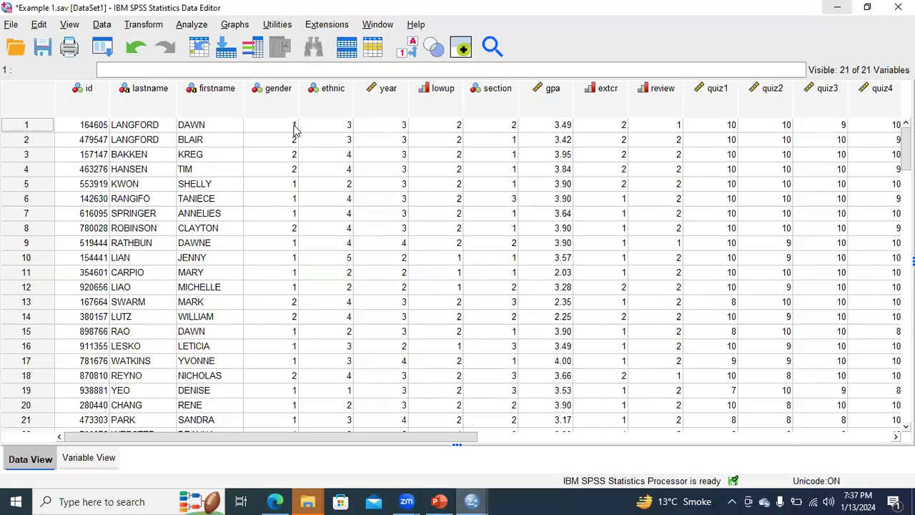
Open Linear Regression for Example 1.sav and review the predictors listed in Block 1
left_click(191, 24)
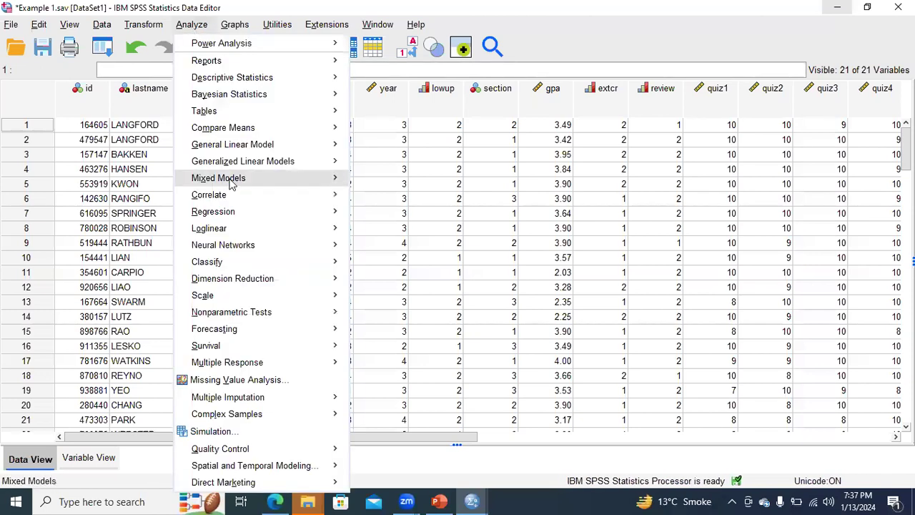
mouse_move(235, 212)
left_click(365, 234)
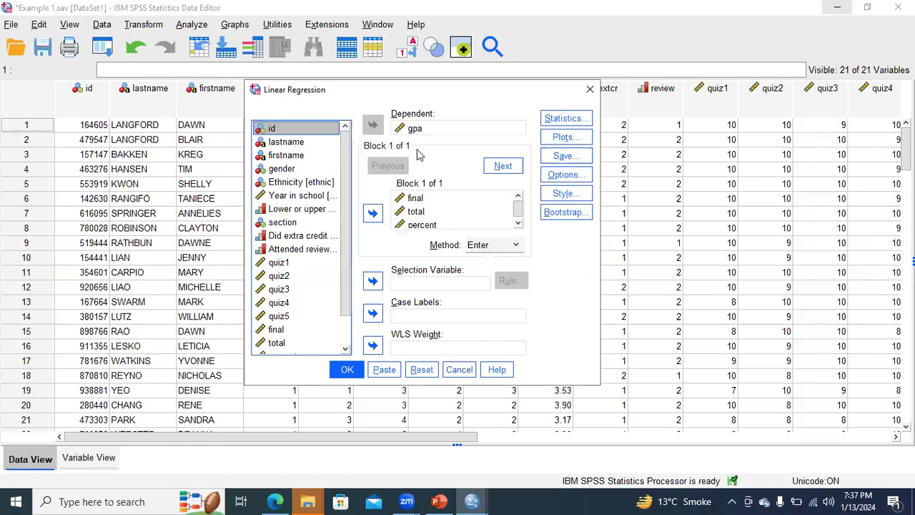
left_click(424, 200)
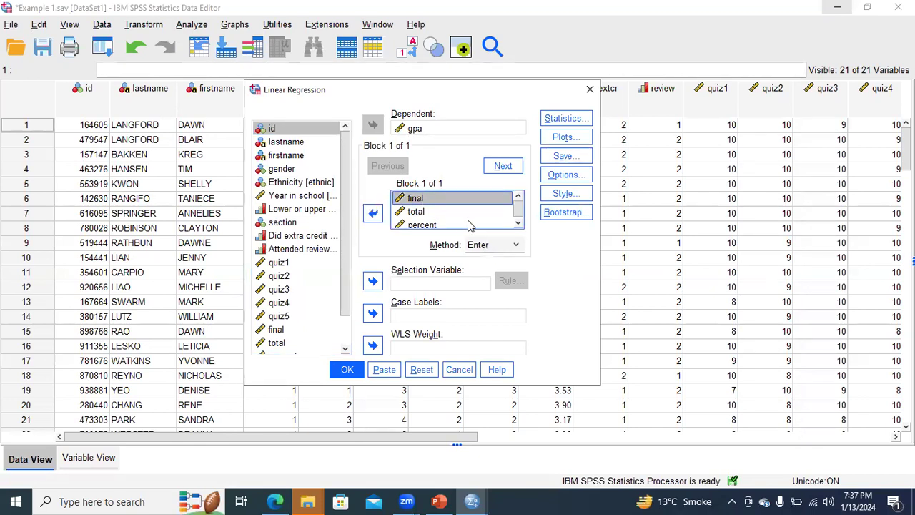
left_click(519, 222)
left_click_drag(520, 217, 517, 210)
Check the residual plot instructions on the PowerPoint slide and return to the Linear Regression setup in SPSS
left_click(439, 501)
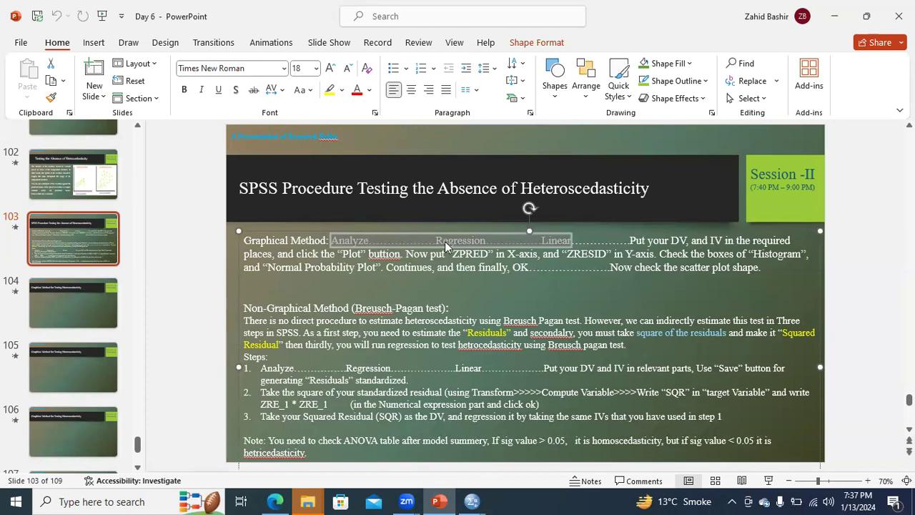
left_click_drag(296, 255, 390, 256)
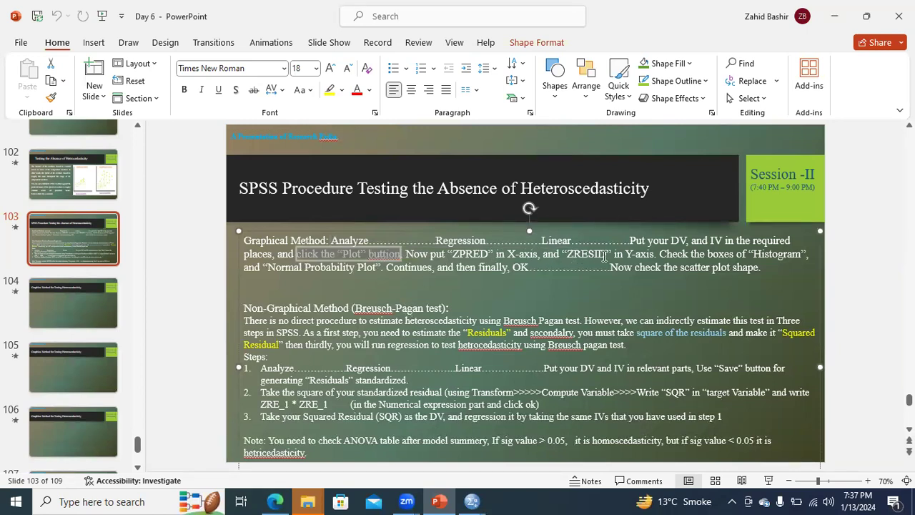
mouse_move(472, 501)
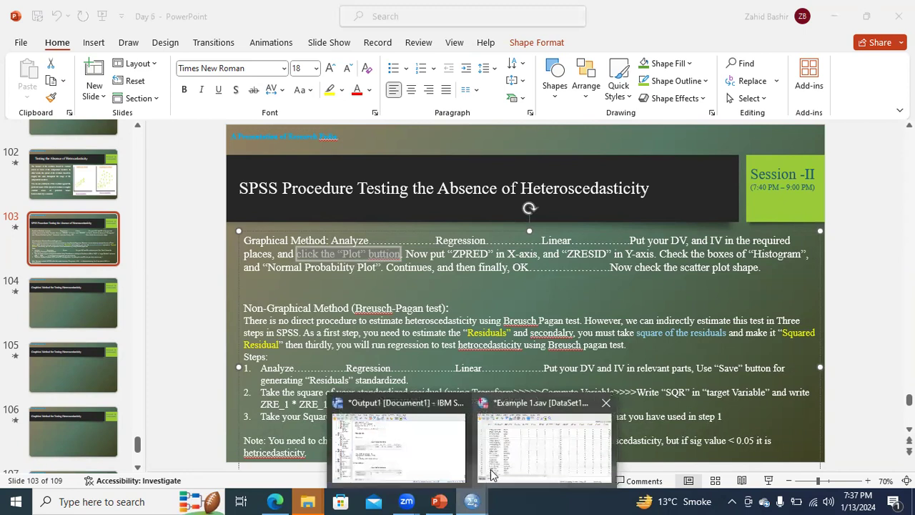
left_click(514, 464)
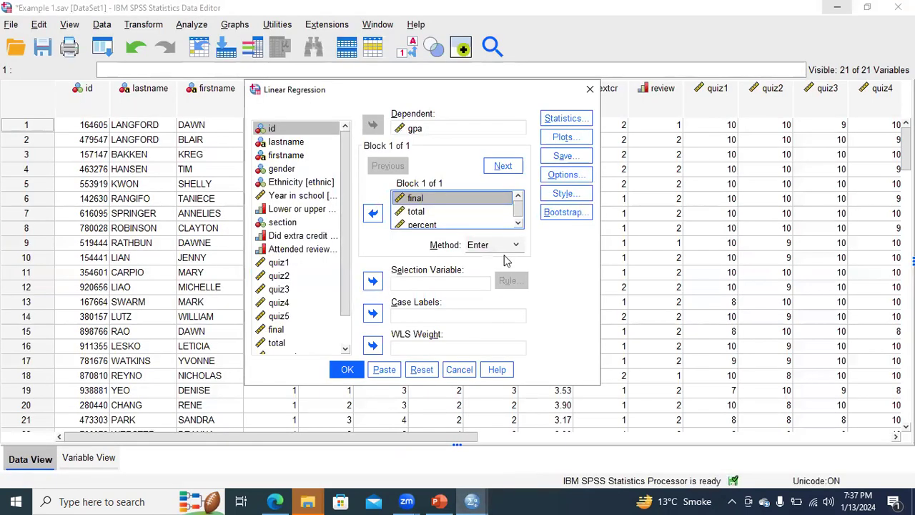
Set the regression scatterplot to ZRESID on Y and ZPRED on X, with the histogram and normal probability plot enabled
left_click(561, 140)
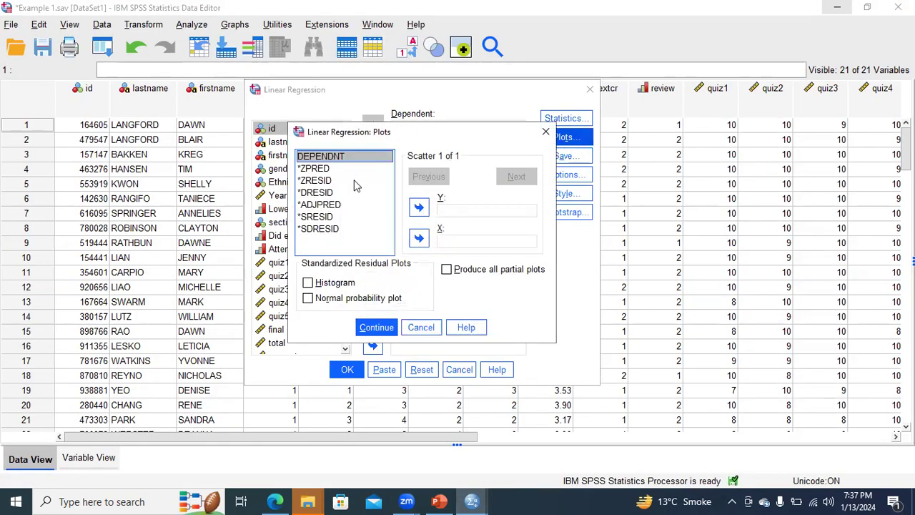
left_click(315, 169)
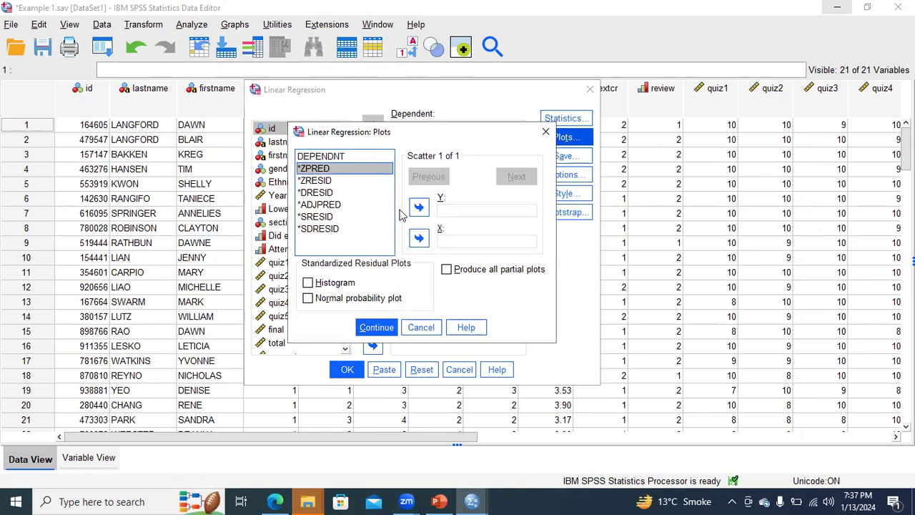
left_click(419, 239)
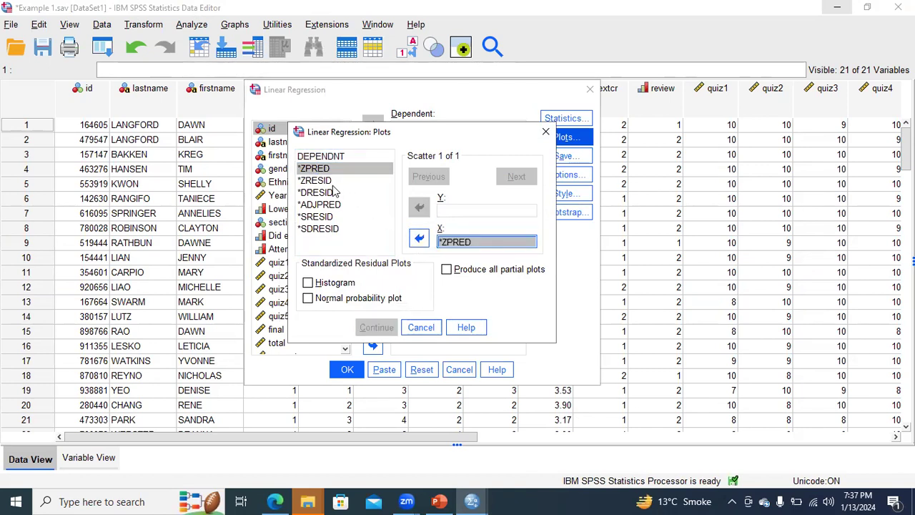
left_click(331, 181)
left_click(419, 209)
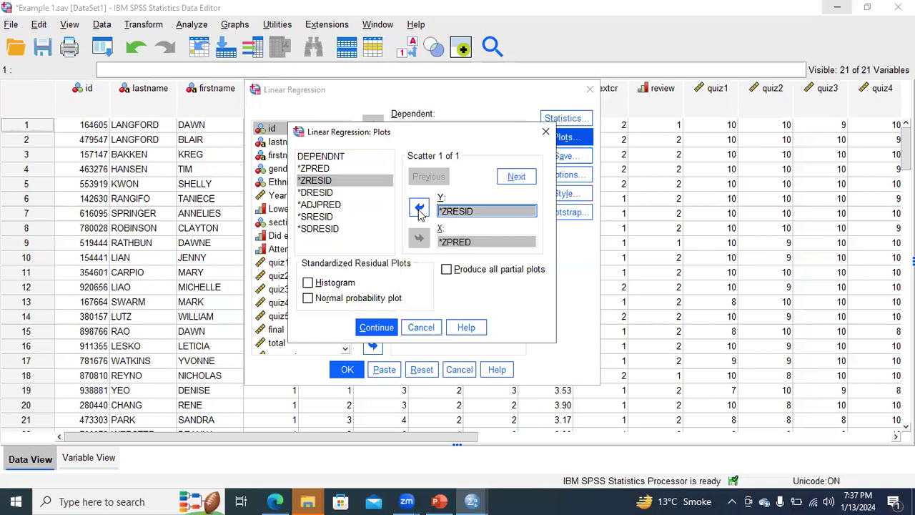
left_click(308, 282)
left_click(308, 298)
left_click(374, 327)
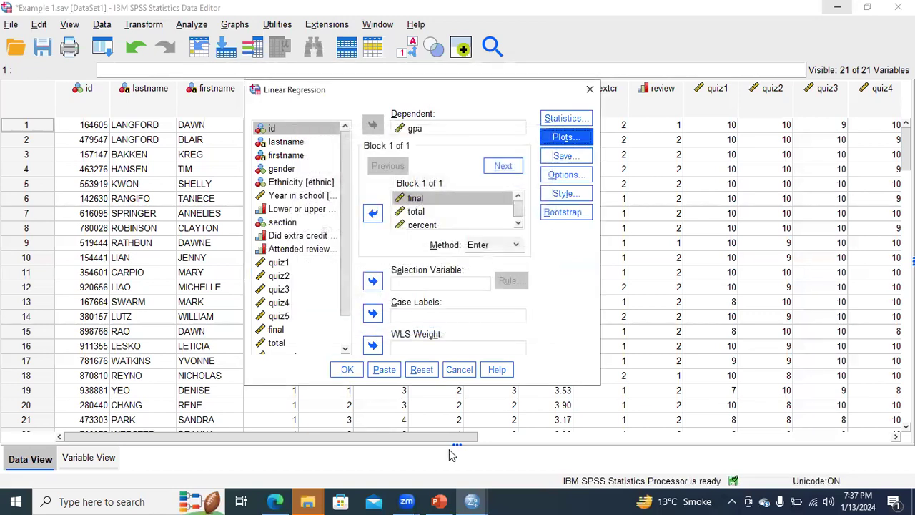
Verify the histogram and normal probability plot instructions on the PowerPoint slide, and return to Example 1.sav
left_click(439, 501)
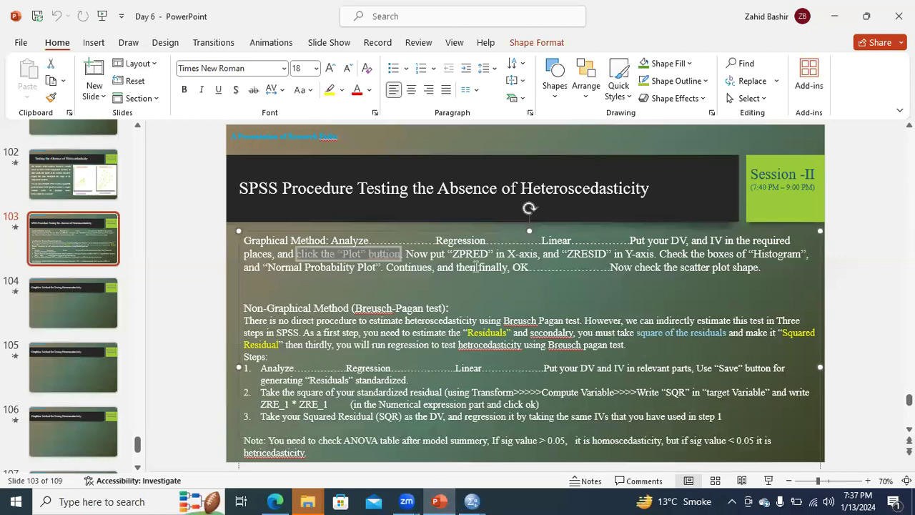
left_click_drag(399, 269, 455, 269)
left_click_drag(273, 271, 355, 273)
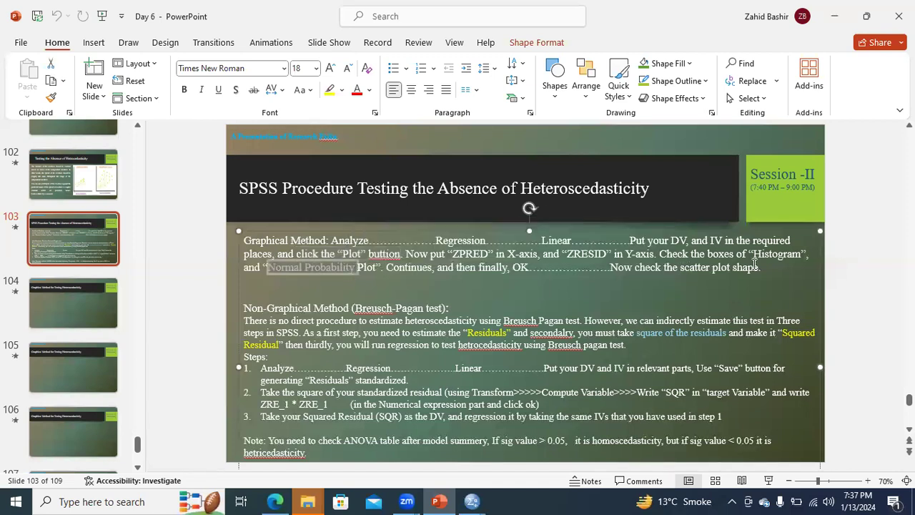
left_click_drag(763, 256, 760, 269)
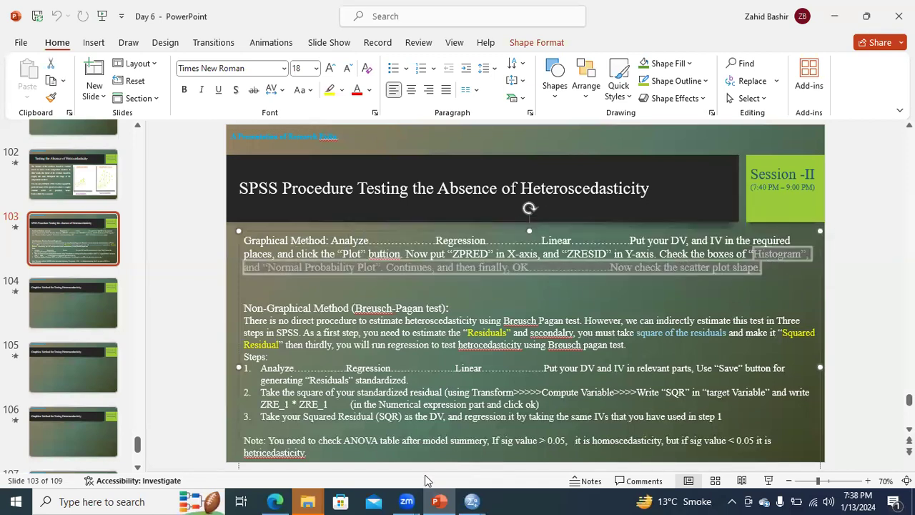
mouse_move(466, 501)
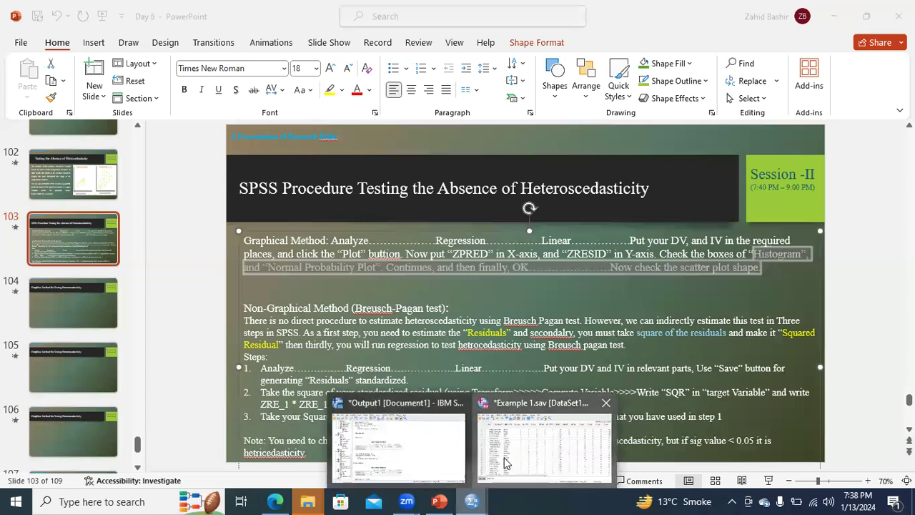
left_click(491, 433)
Turn off collinearity diagnostics in the Linear Regression statistics
left_click(565, 118)
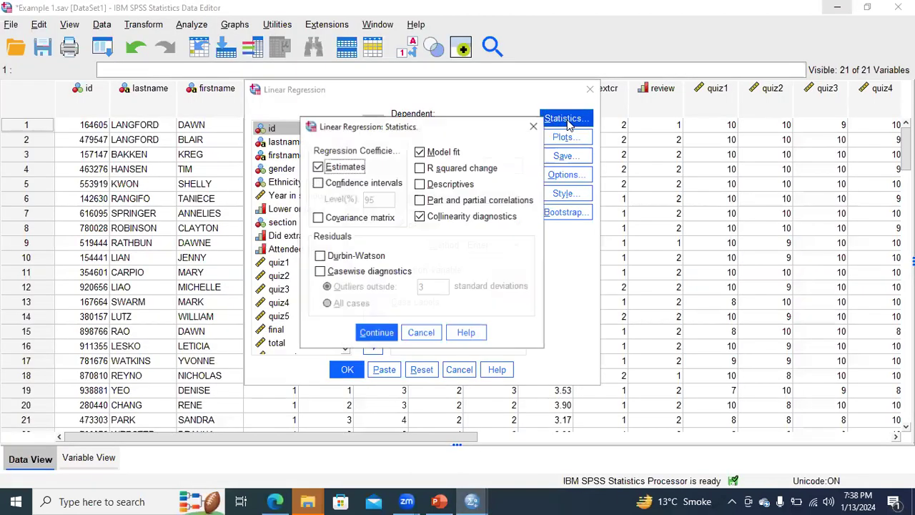
left_click(421, 221)
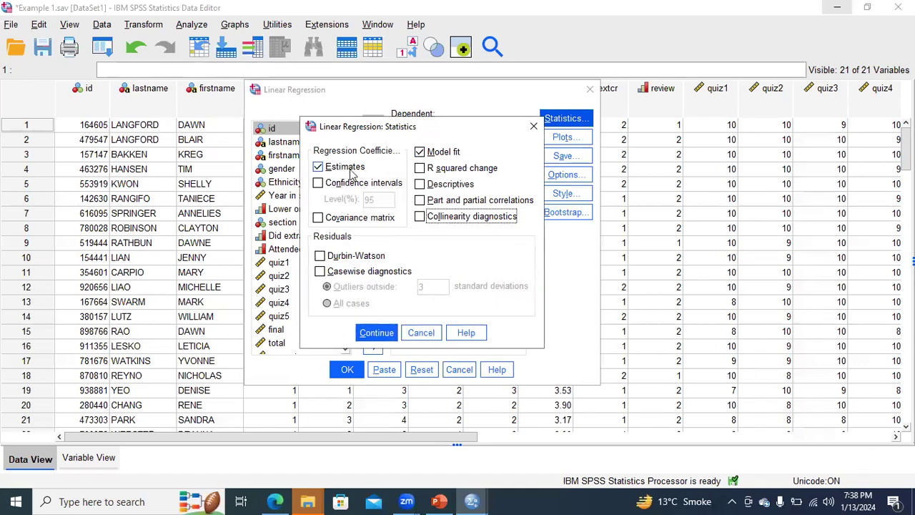
left_click(371, 332)
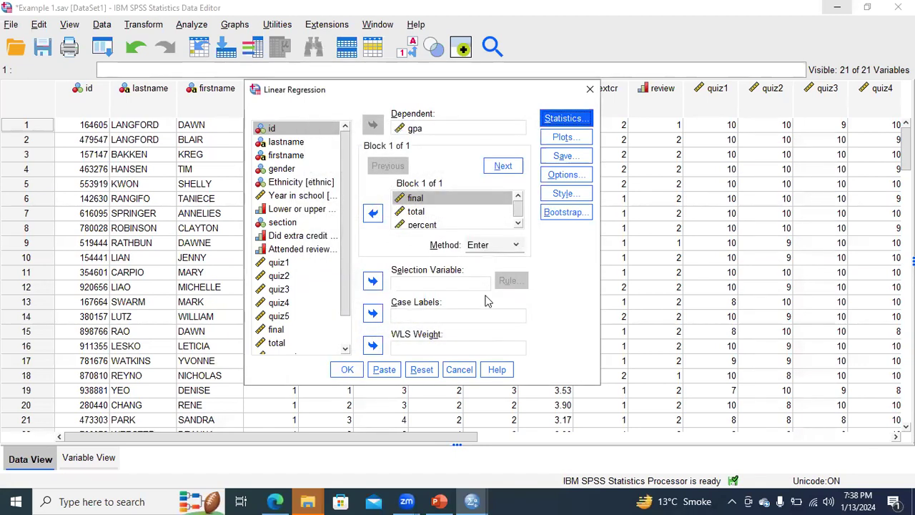
Check the Linear Regression plot, save, options and table style settings, and run the regression with gpa as the dependent variable
left_click(560, 138)
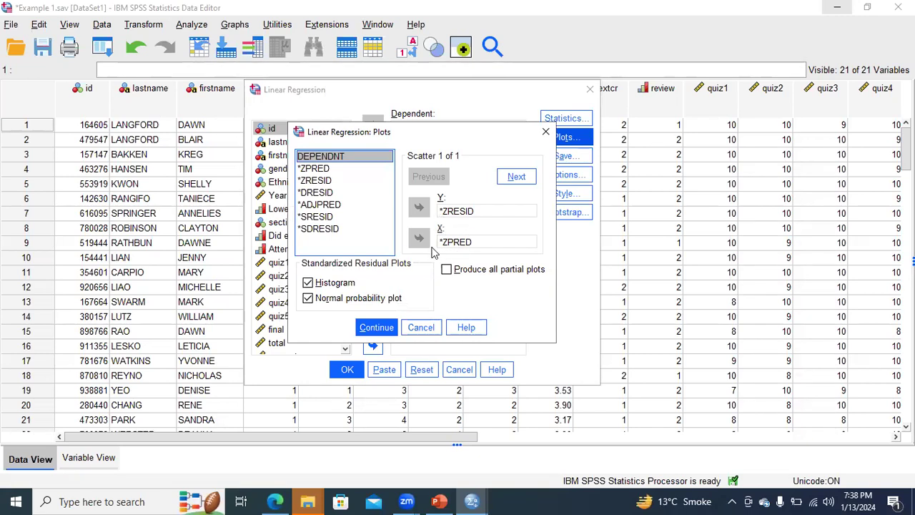
left_click(370, 328)
left_click(561, 160)
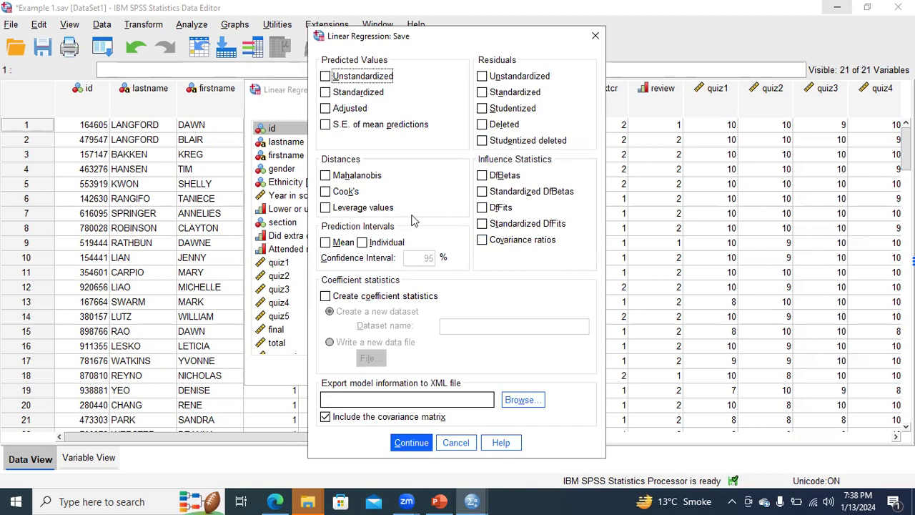
left_click(412, 441)
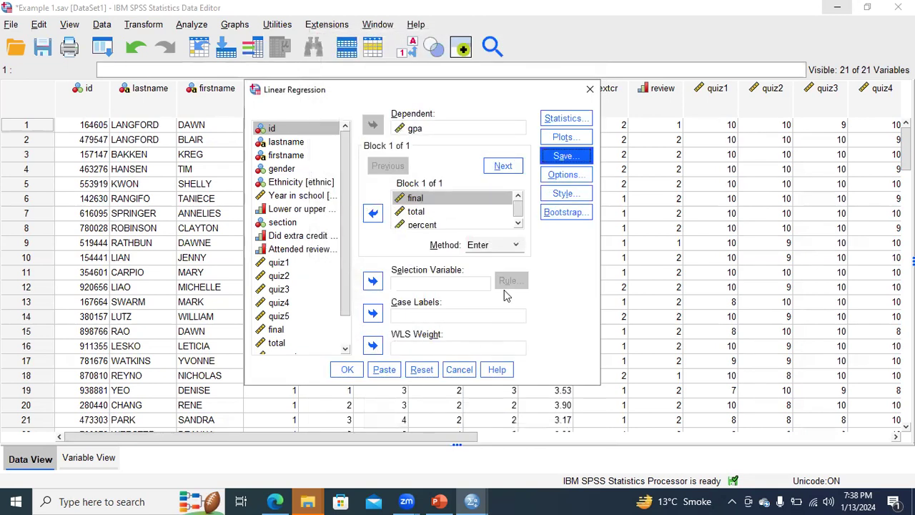
left_click(555, 177)
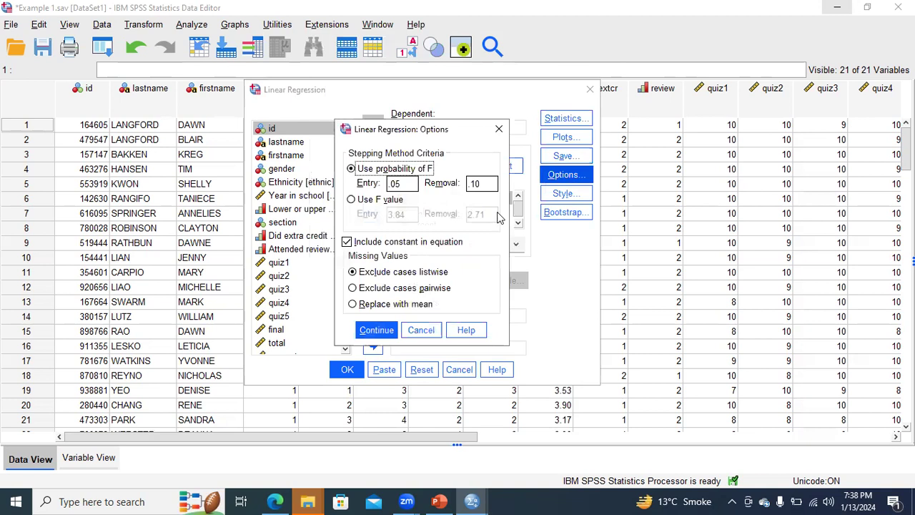
left_click(499, 129)
left_click(563, 193)
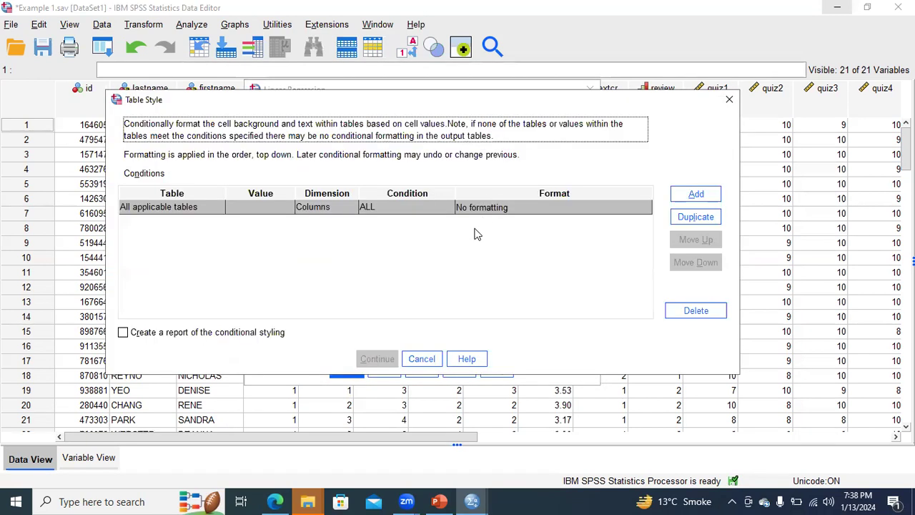
left_click(730, 100)
left_click(347, 369)
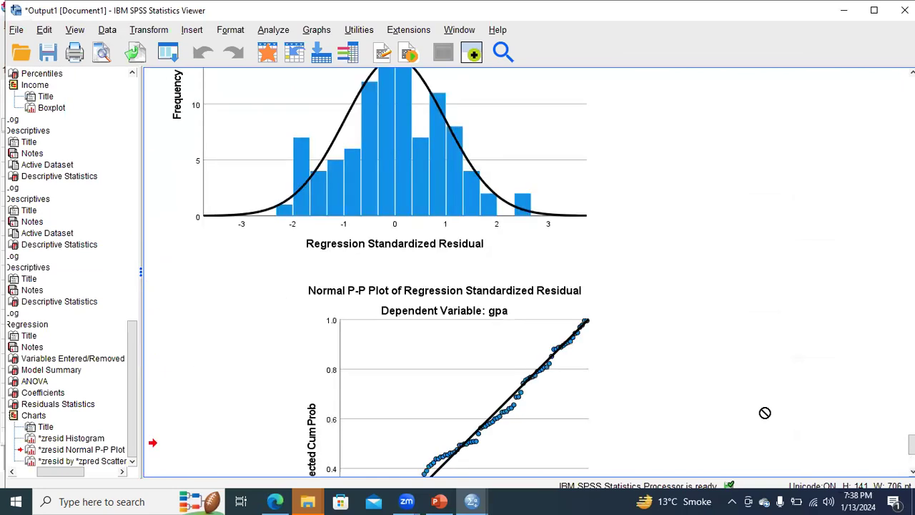
Examine the standardized residual histogram, normal P-P plot and residual scatterplot in the output
scroll(551, 322, "up", 4)
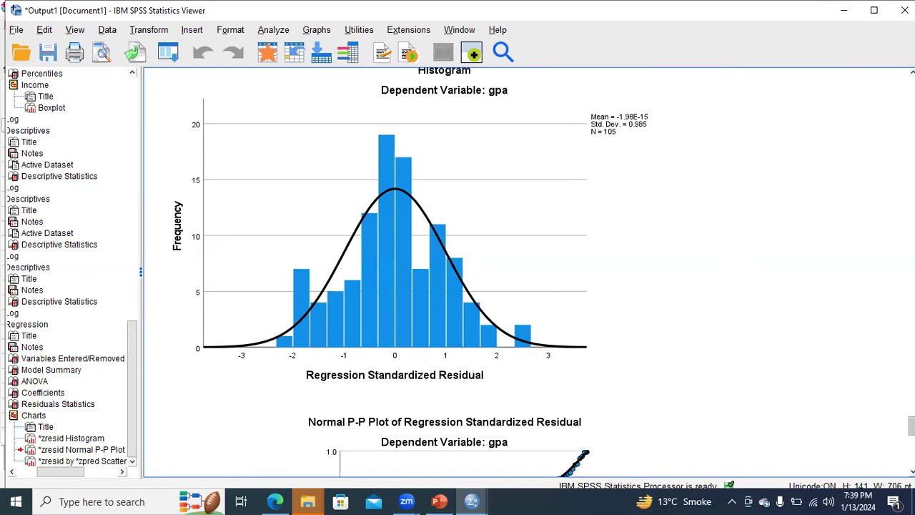
scroll(443, 272, "down", 10)
scroll(492, 244, "down", 4)
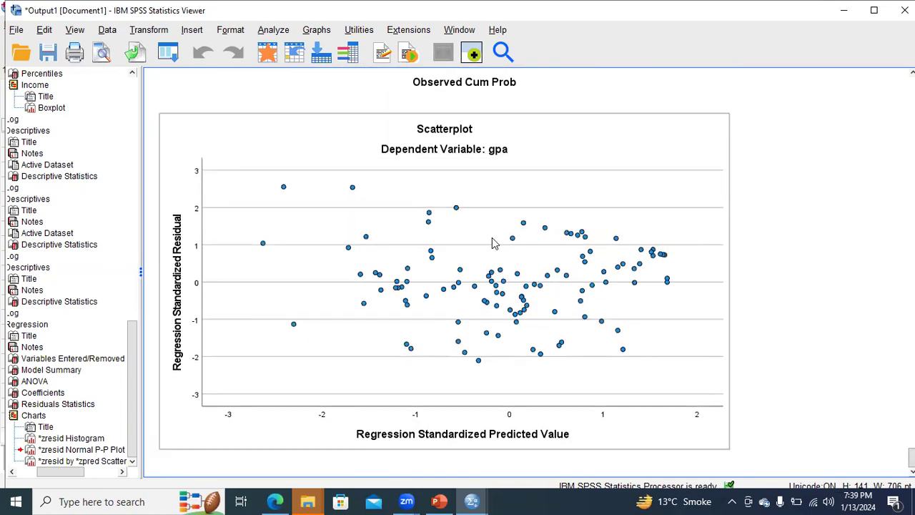
Highlight the instruction to check the scatterplot shape on the PowerPoint slide, and return to the scatterplot in the SPSS output
left_click(439, 501)
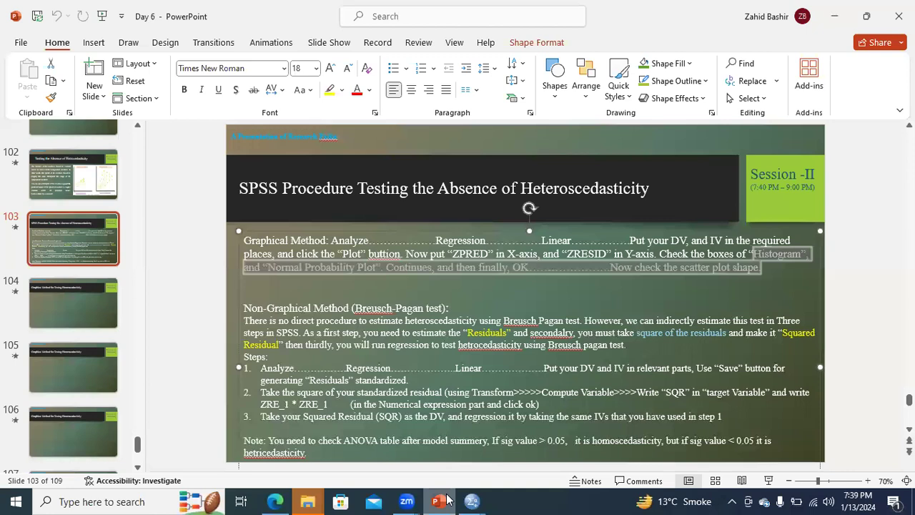
left_click(547, 294)
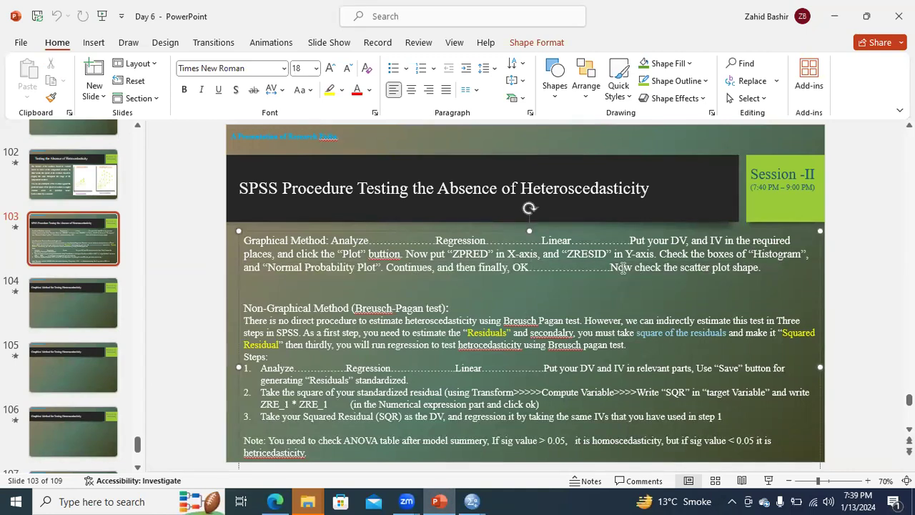
left_click_drag(613, 267, 744, 273)
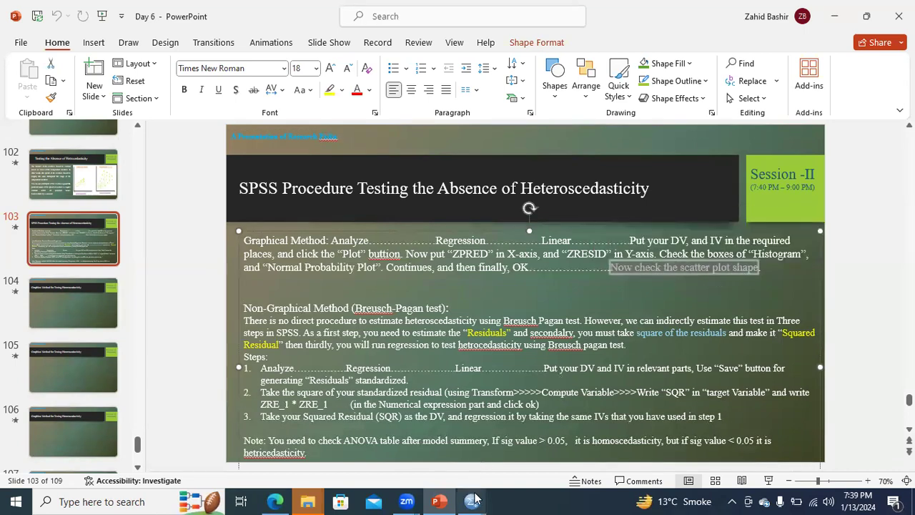
mouse_move(472, 502)
left_click(419, 458)
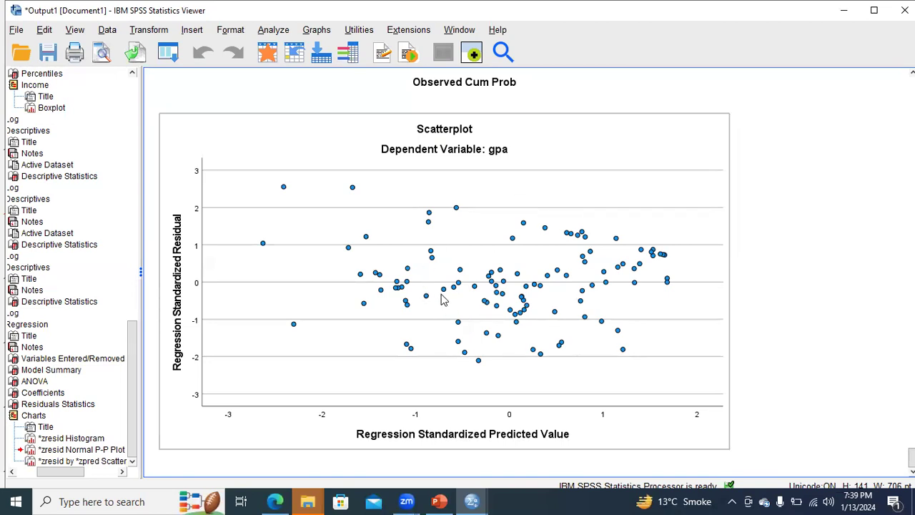
Review the homoscedasticity and heteroscedasticity example plots on PowerPoint slide 102, and return to the SPSS output to compare the scatterplot
left_click(439, 501)
left_click(66, 178)
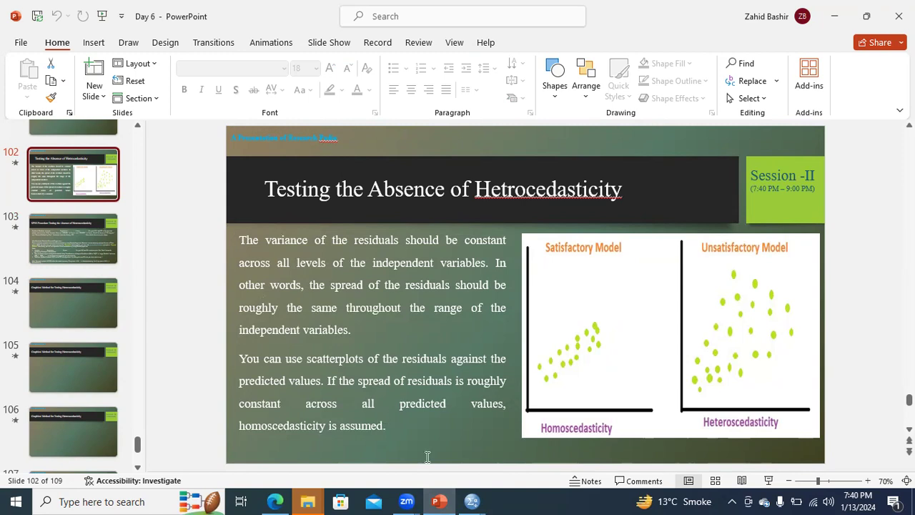
left_click(472, 502)
left_click(399, 447)
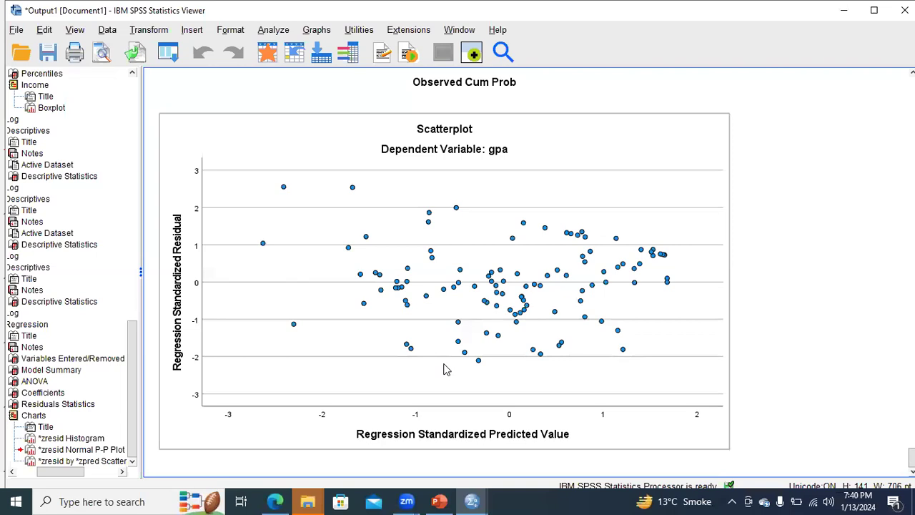
Switch to PowerPoint slide 103 and present it as a slide show to read the Breusch-Pagan test procedure
left_click(439, 501)
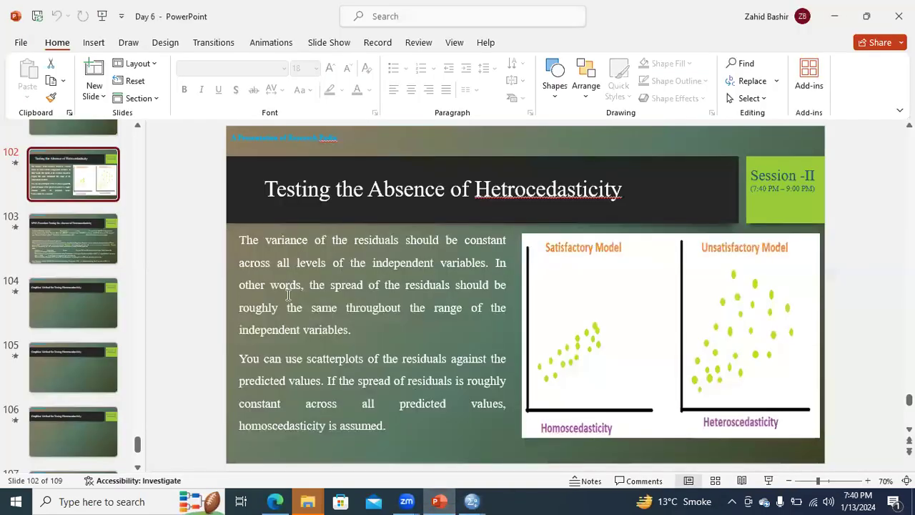
left_click(106, 254)
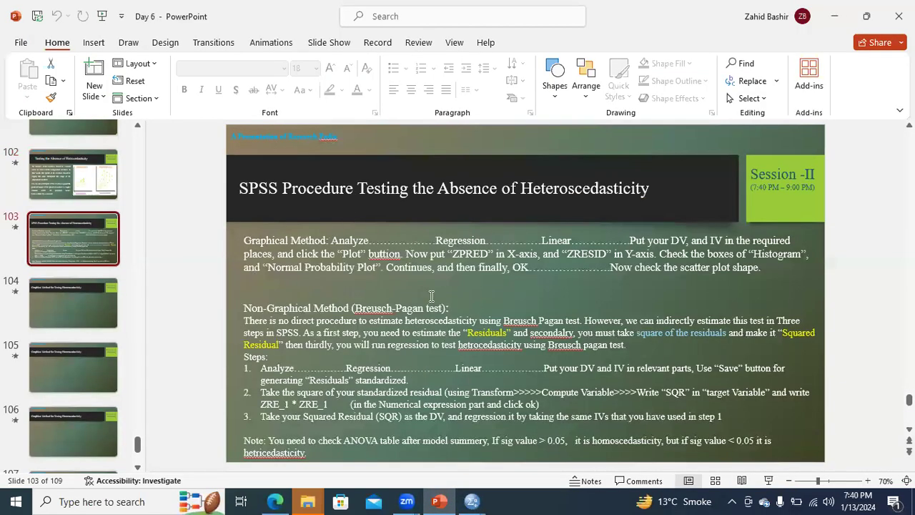
left_click(868, 480)
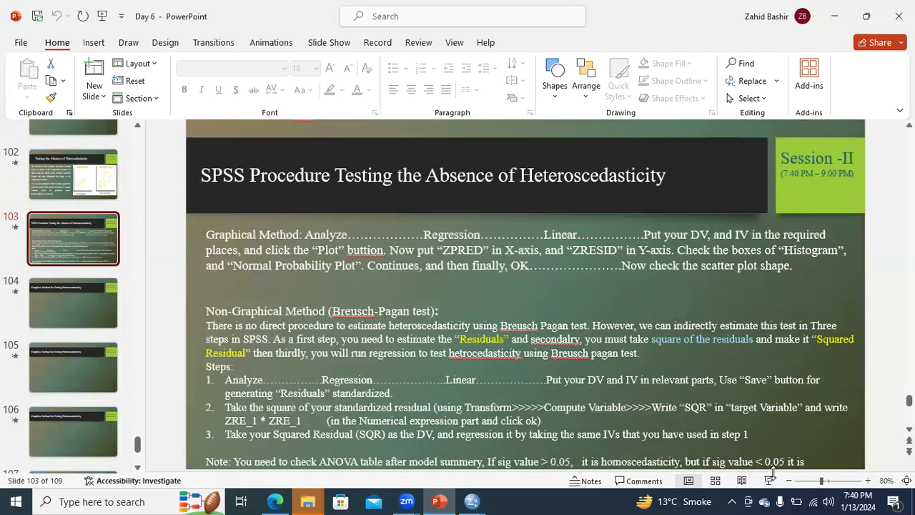
left_click(770, 479)
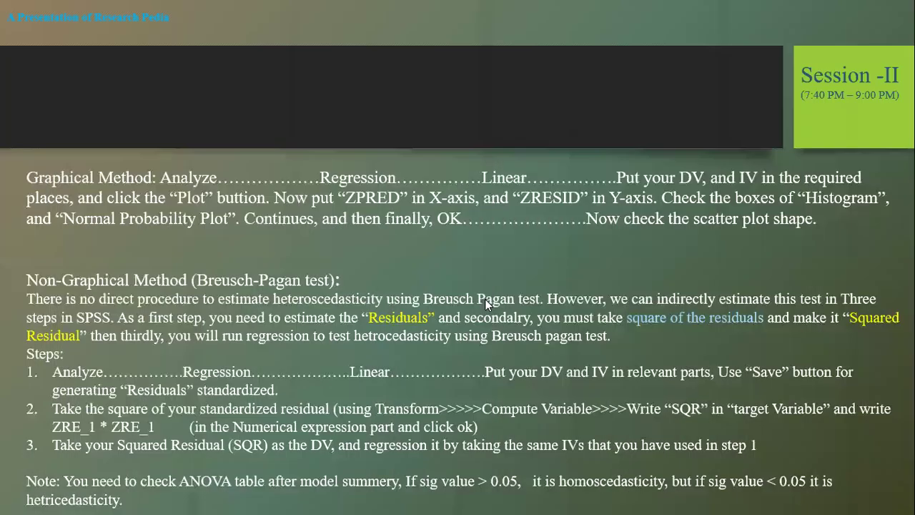
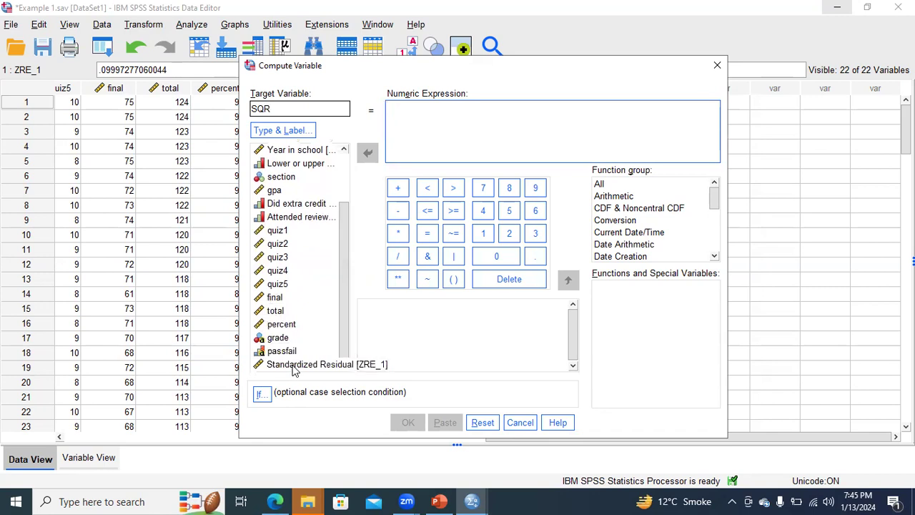
Compute the target variable SQR with the numeric expression ZRE_1 * ZRE_1
left_click(293, 366)
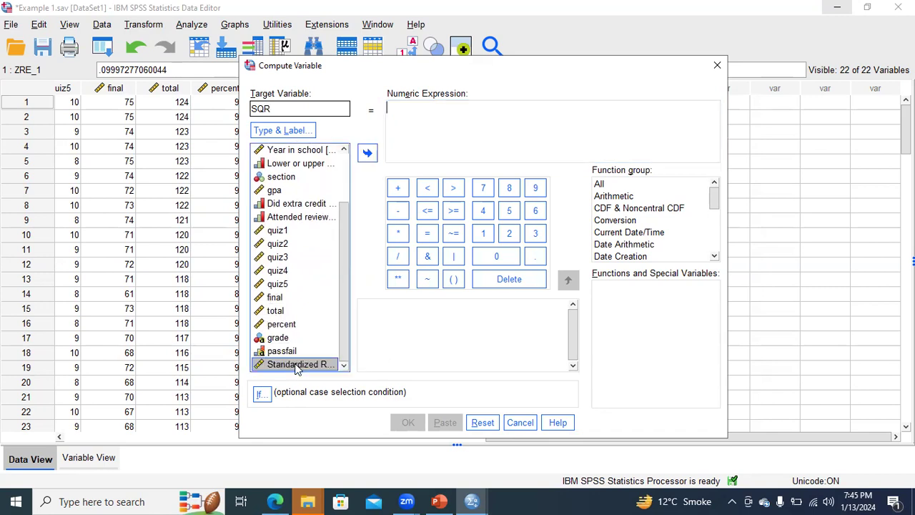
double_click(298, 366)
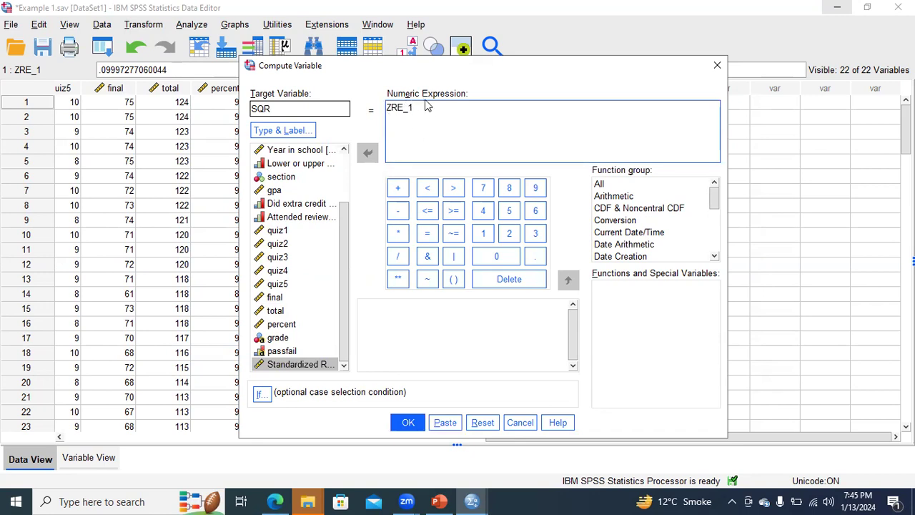
left_click(399, 232)
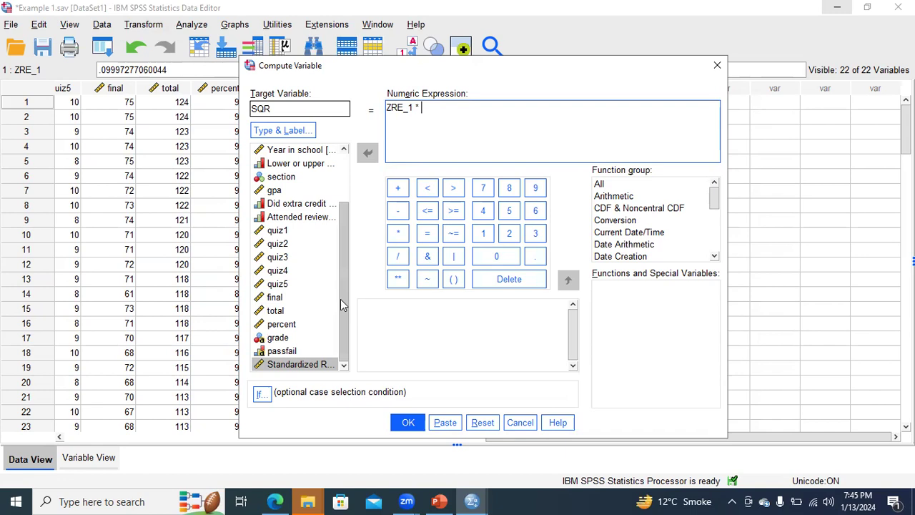
double_click(308, 365)
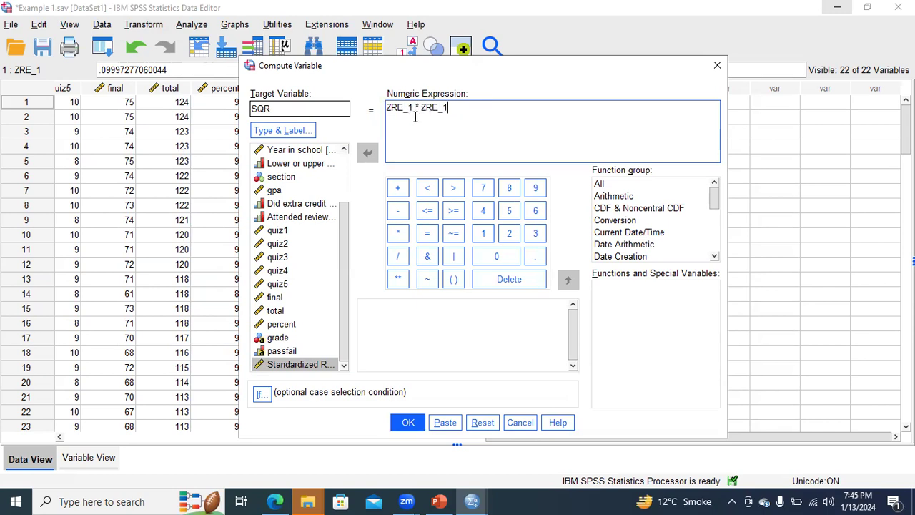
left_click(408, 422)
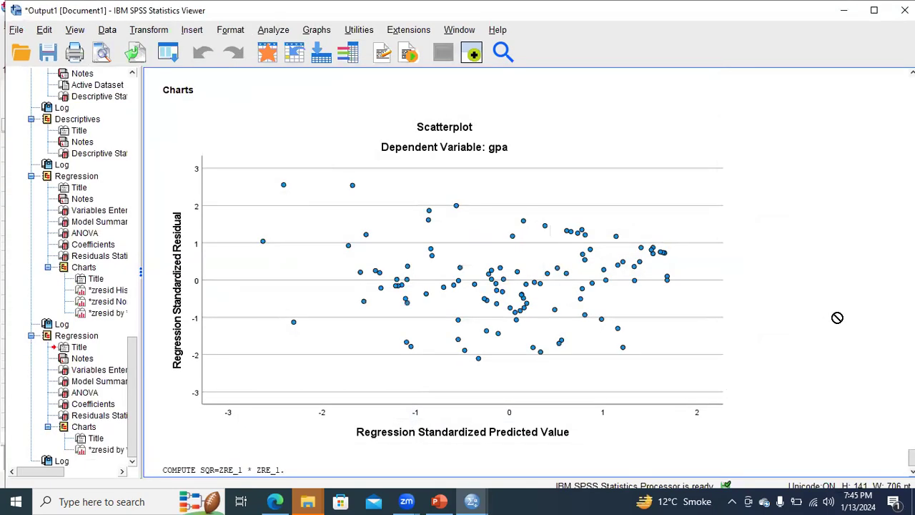
Switch to the Example 1.sav data and select the SQR column to inspect its values
mouse_move(472, 501)
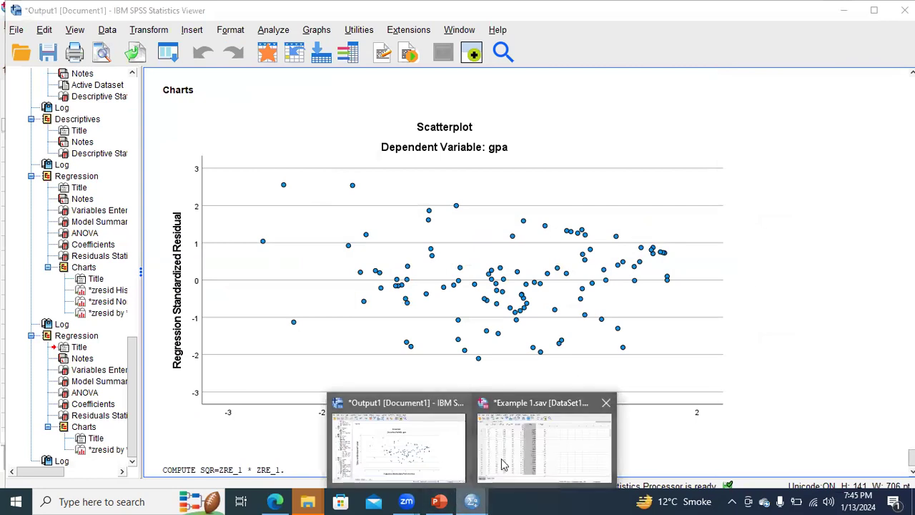
left_click(503, 464)
left_click(458, 104)
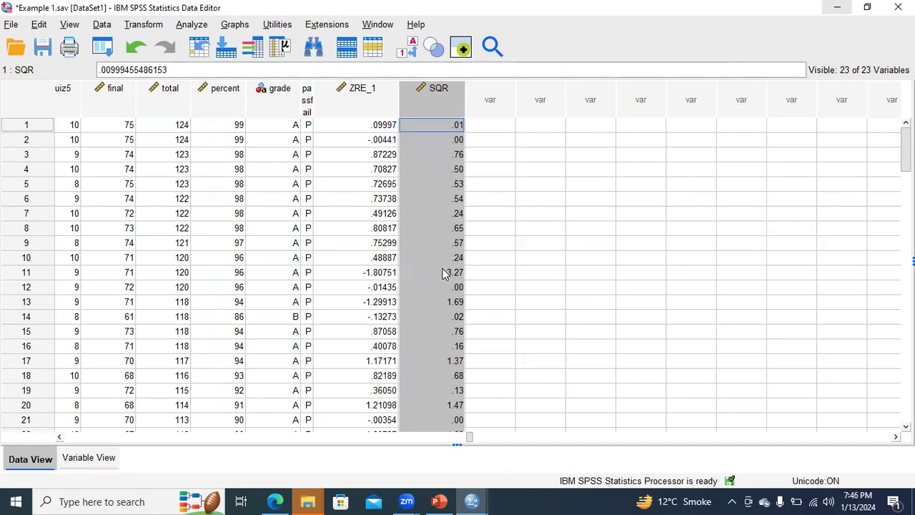
Review the Breusch-Pagan steps on the PowerPoint slide, highlighting step 3 on using SQR as the DV, and return to Example 1.sav
left_click(439, 501)
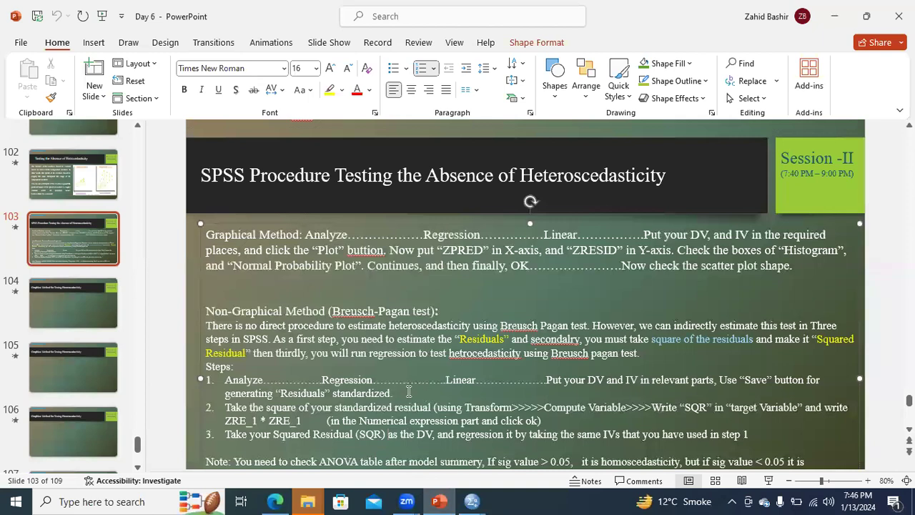
left_click_drag(224, 407, 543, 426)
left_click(558, 448)
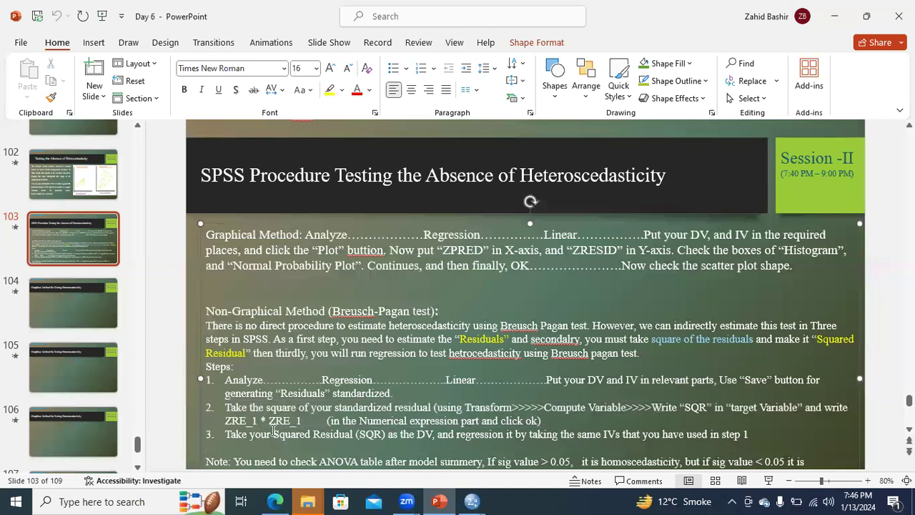
left_click_drag(227, 434, 752, 437)
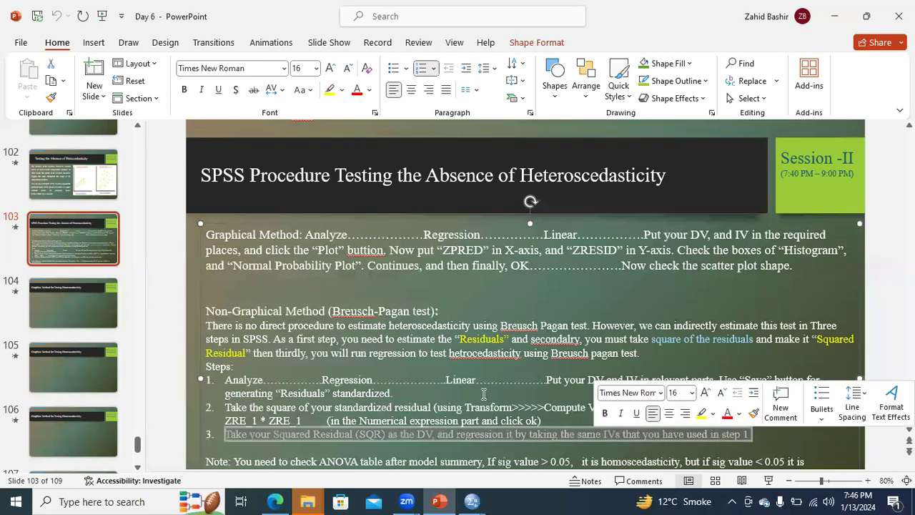
left_click_drag(396, 394, 247, 380)
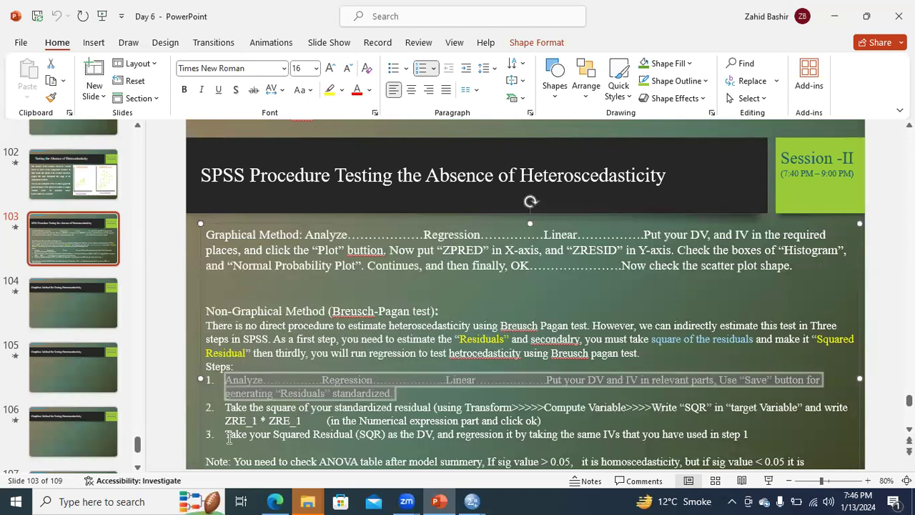
left_click(229, 438)
left_click_drag(228, 437, 377, 435)
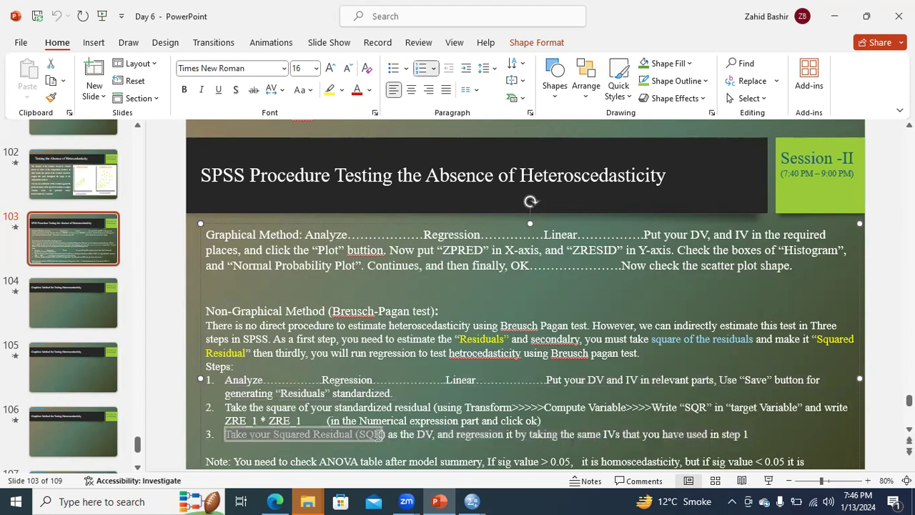
left_click(474, 500)
left_click(539, 457)
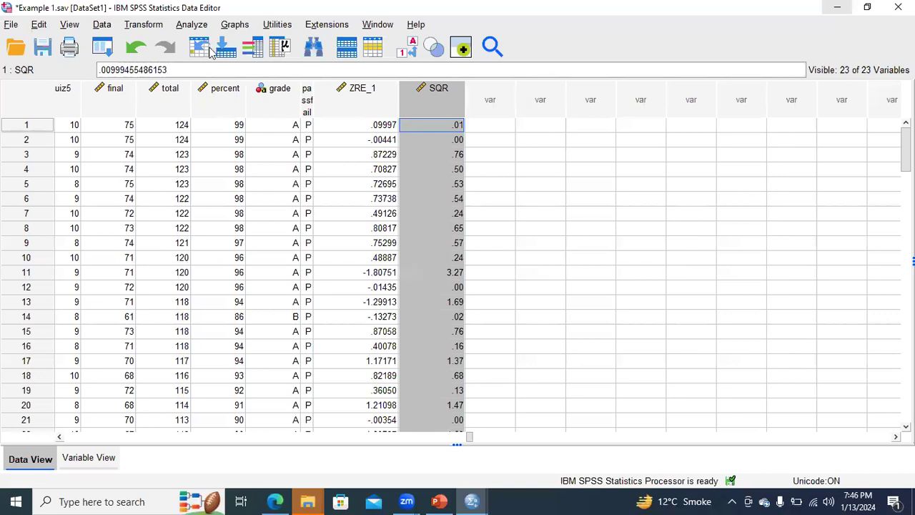
Set up a linear regression with SQR replacing gpa as the dependent variable, keeping the same independent variables
left_click(187, 27)
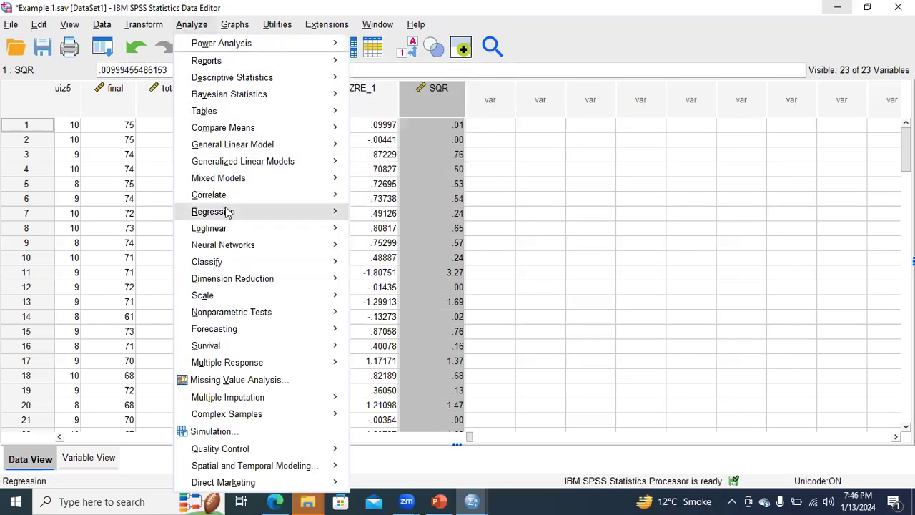
mouse_move(265, 211)
left_click(376, 232)
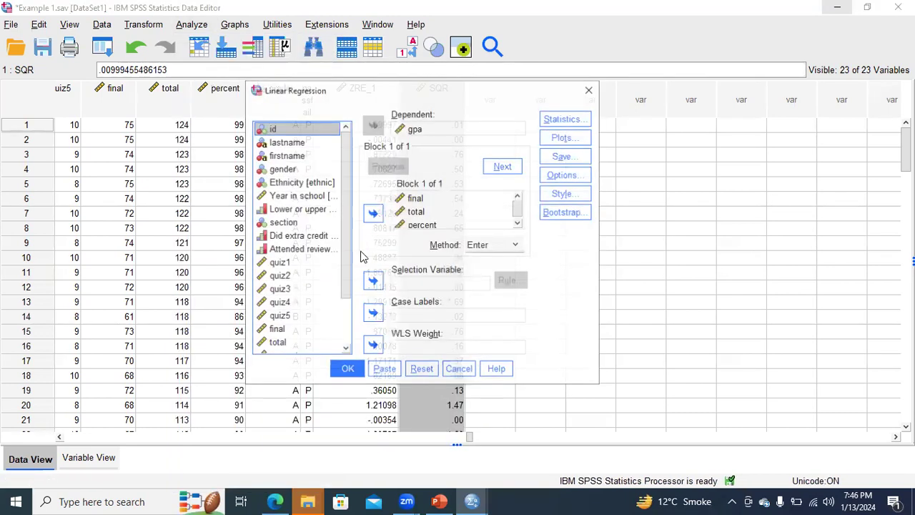
left_click(414, 129)
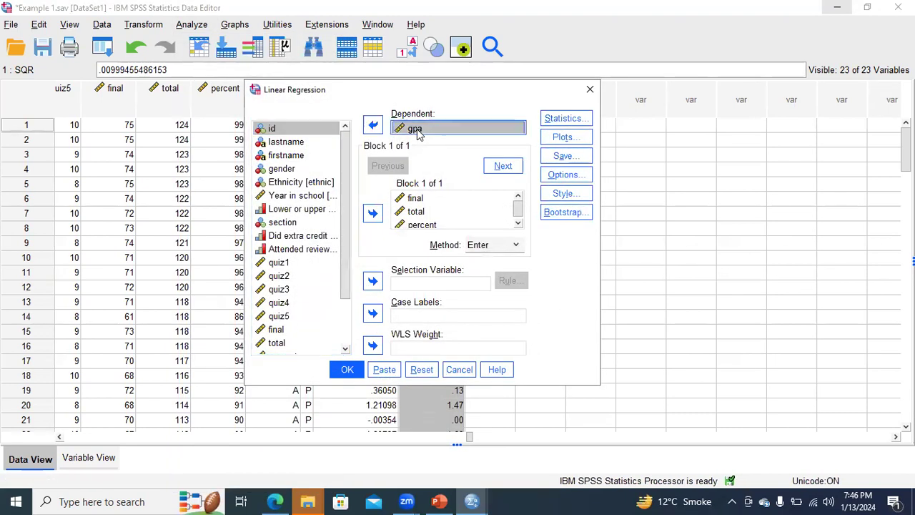
left_click(373, 126)
scroll(346, 228, "down", 2)
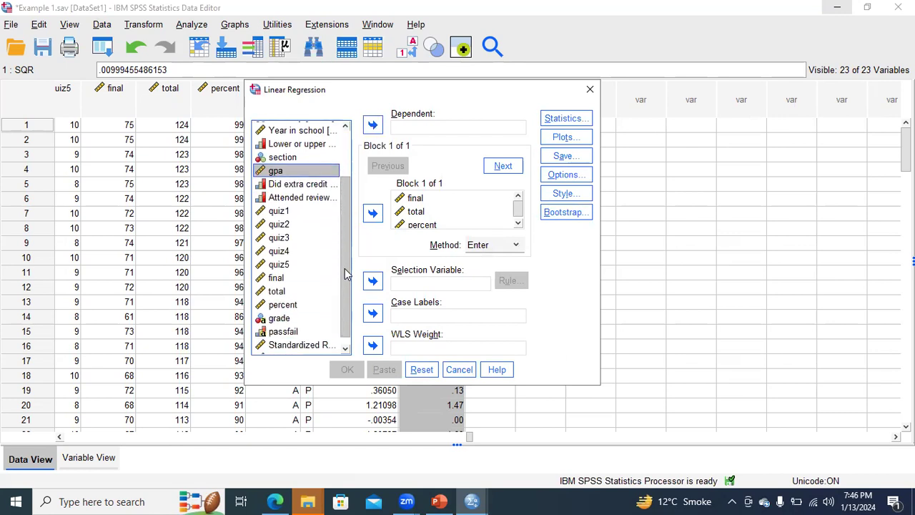
left_click(290, 348)
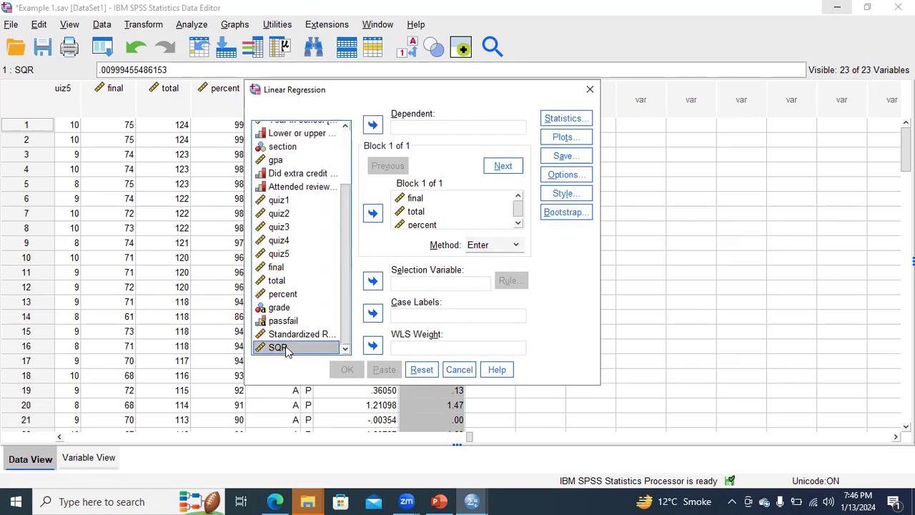
left_click(377, 130)
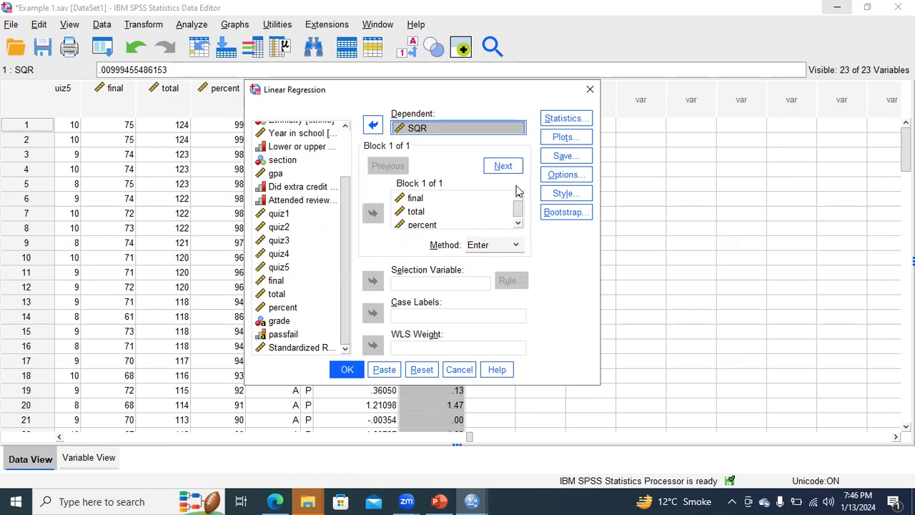
left_click(562, 136)
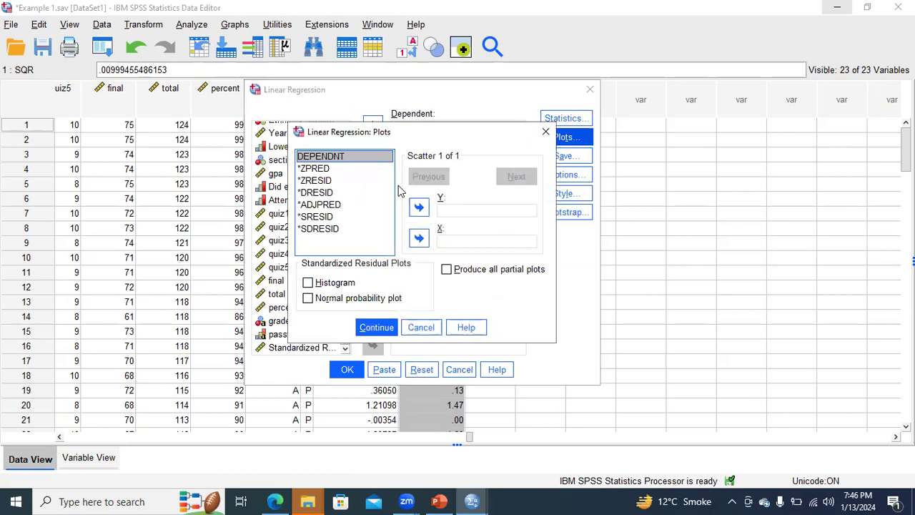
left_click(545, 131)
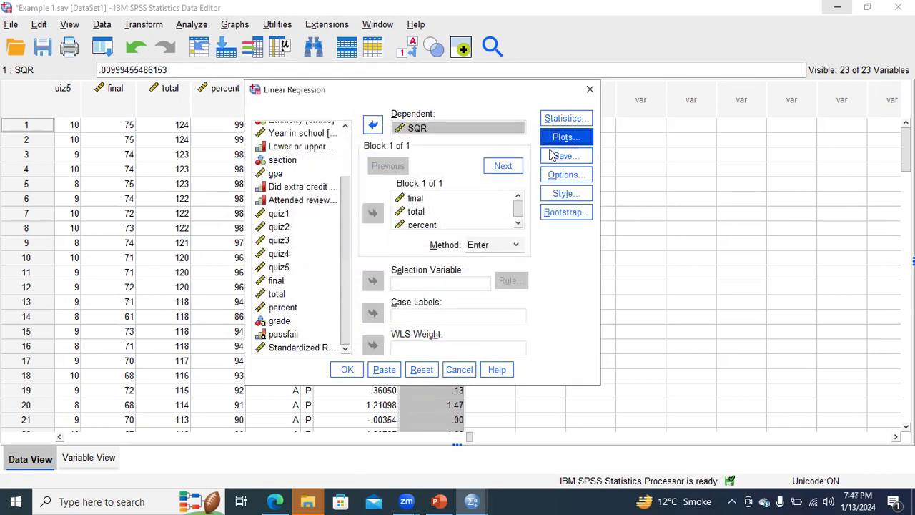
left_click(559, 156)
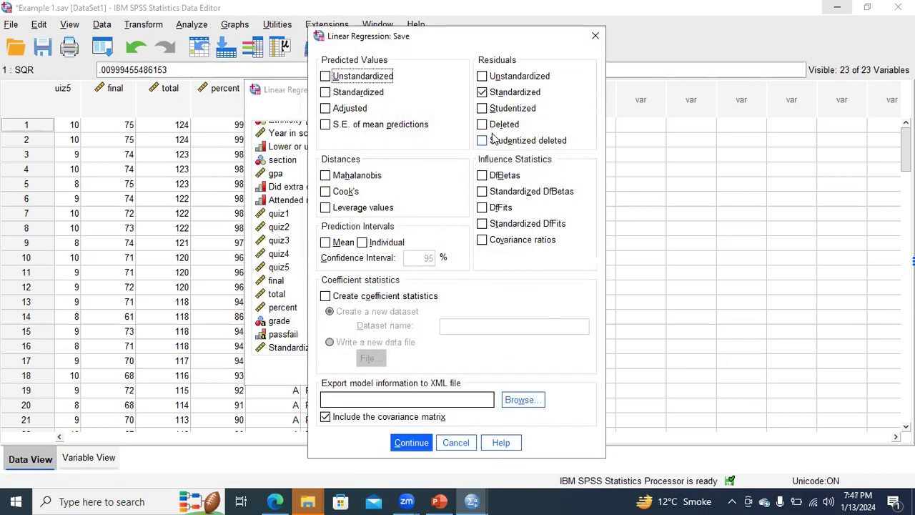
left_click(483, 93)
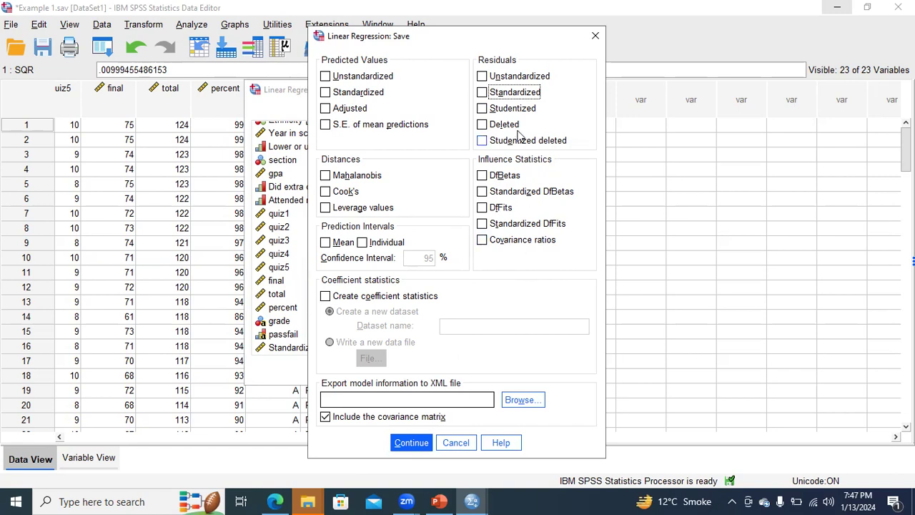
left_click(601, 40)
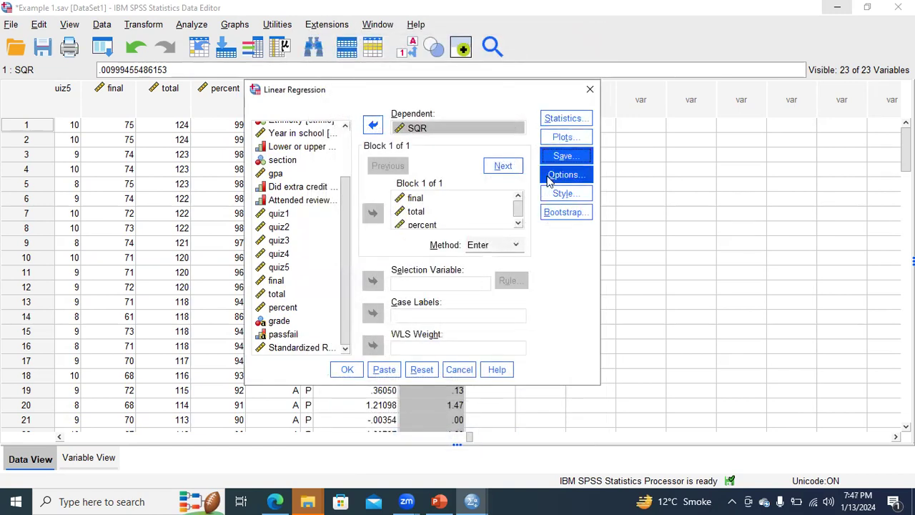
Run the SQR regression and examine the significance value in the ANOVA table of the output
left_click(352, 370)
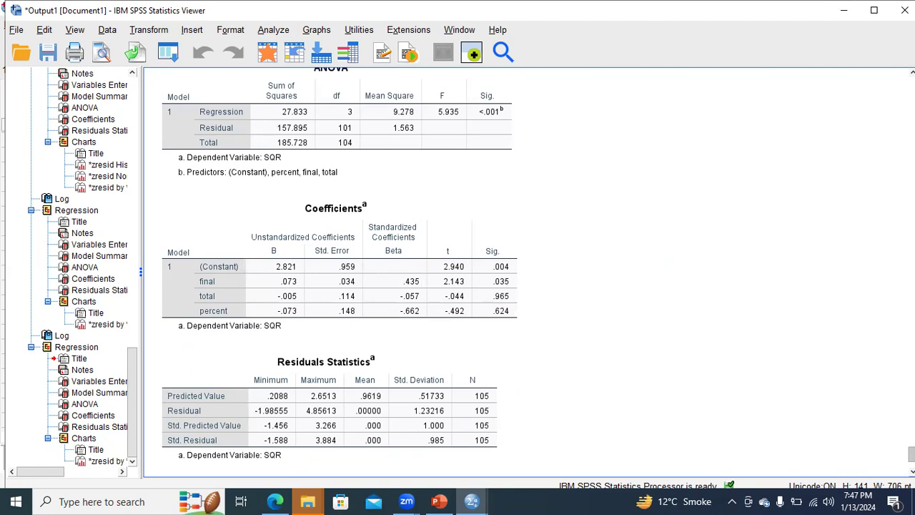
scroll(339, 271, "up", 5)
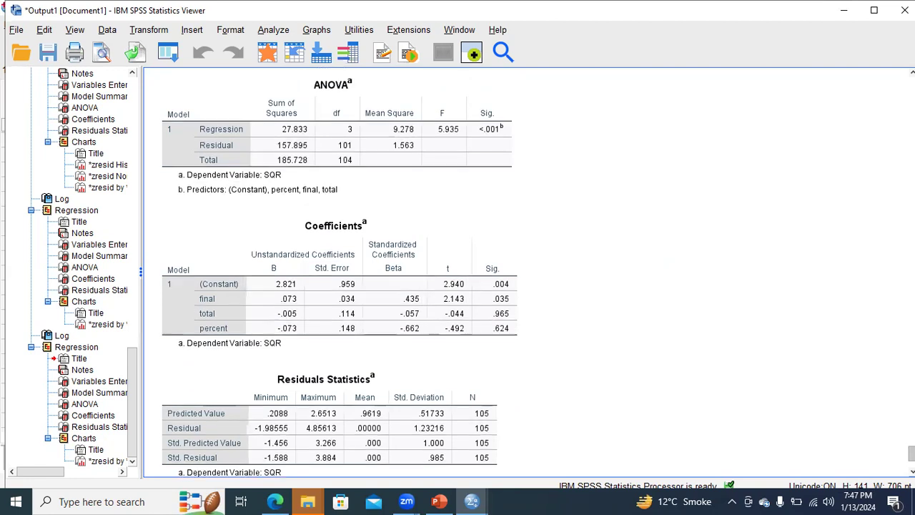
scroll(339, 272, "up", 1)
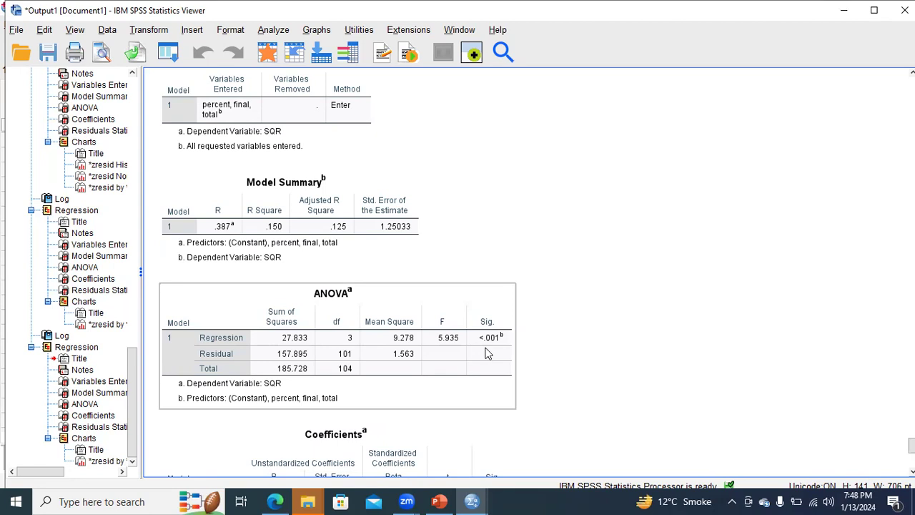
Switch to PowerPoint and present slide 103 as a slide show to read the note on interpreting the ANOVA significance value
left_click(439, 501)
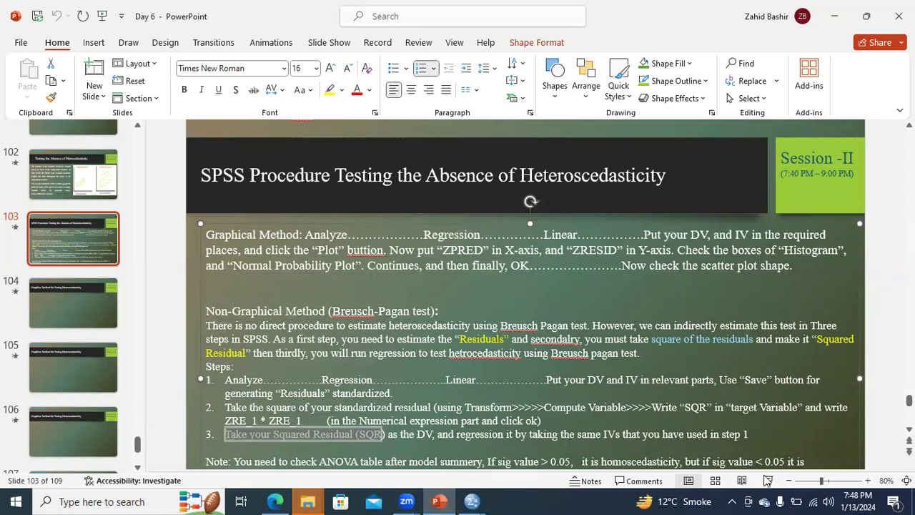
left_click(768, 480)
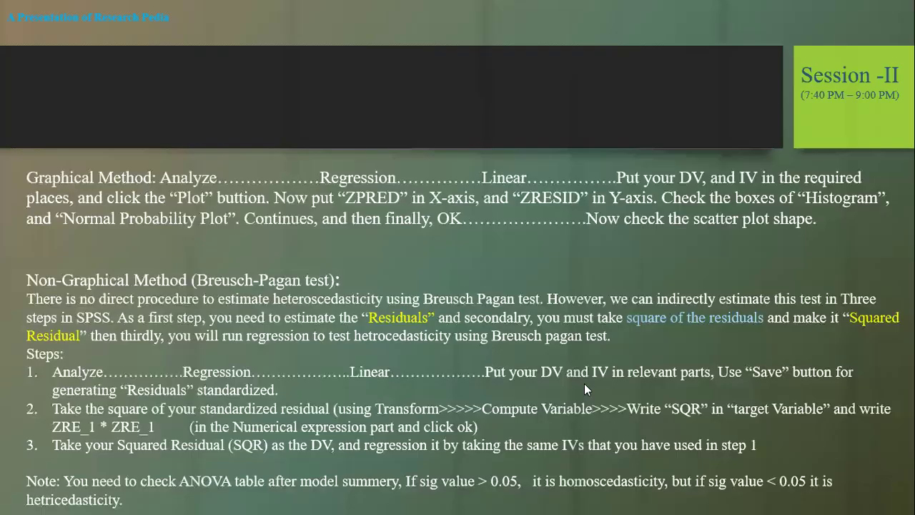